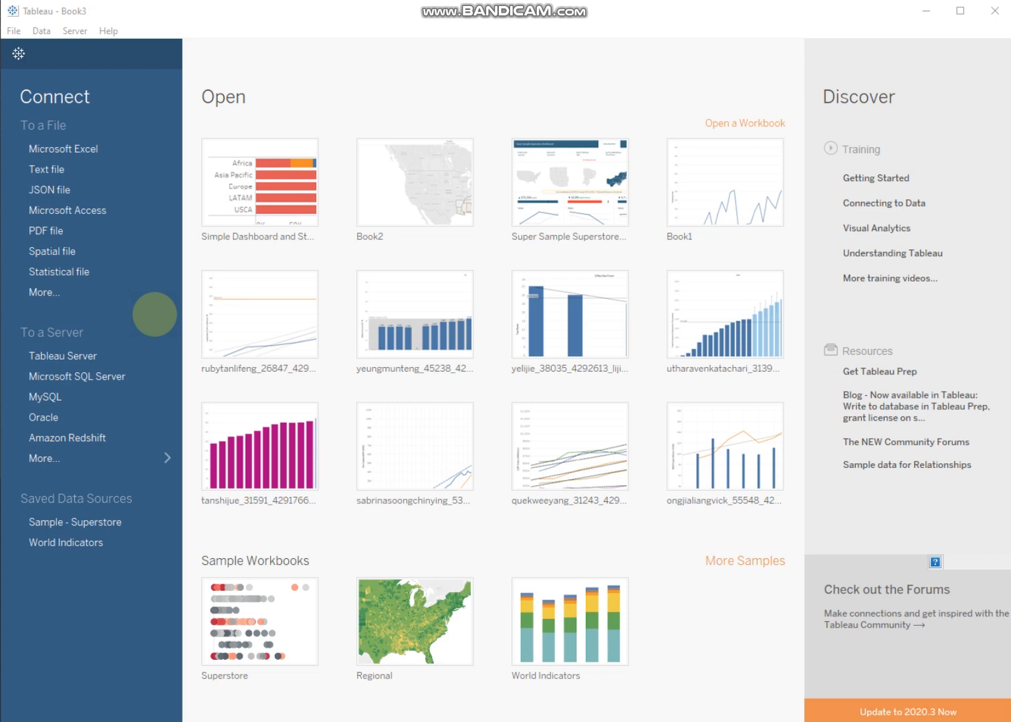
Step: Connect to the Global Superstore Orders 2016 Excel workbook and add its Orders sheet to the data source
click(90, 148)
click(224, 128)
click(597, 406)
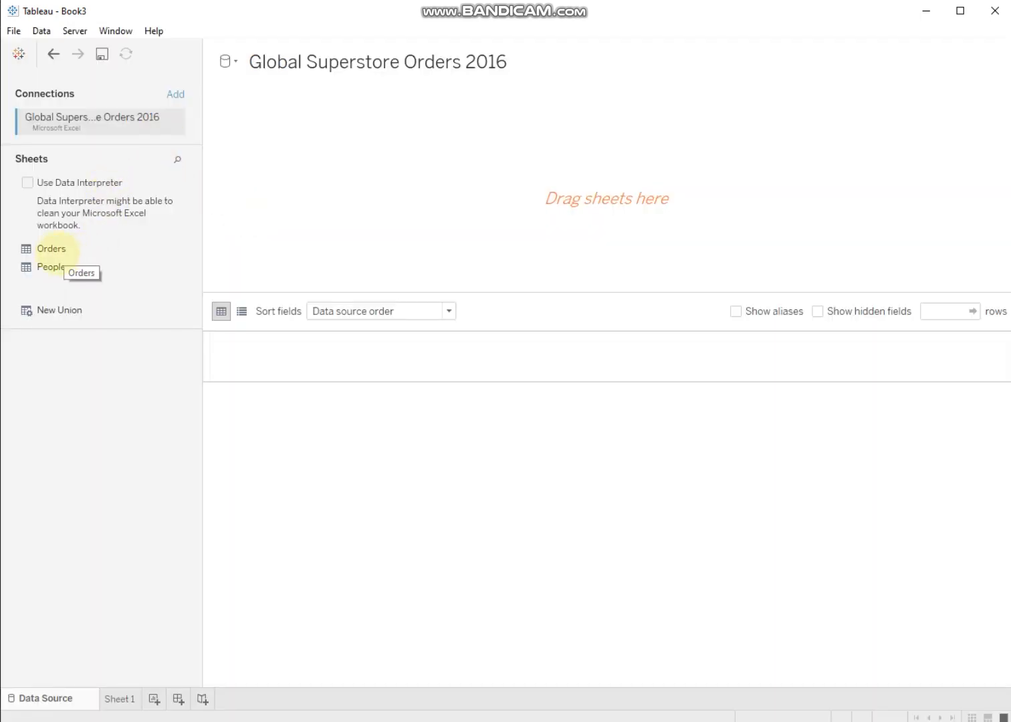
drag(57, 248, 375, 200)
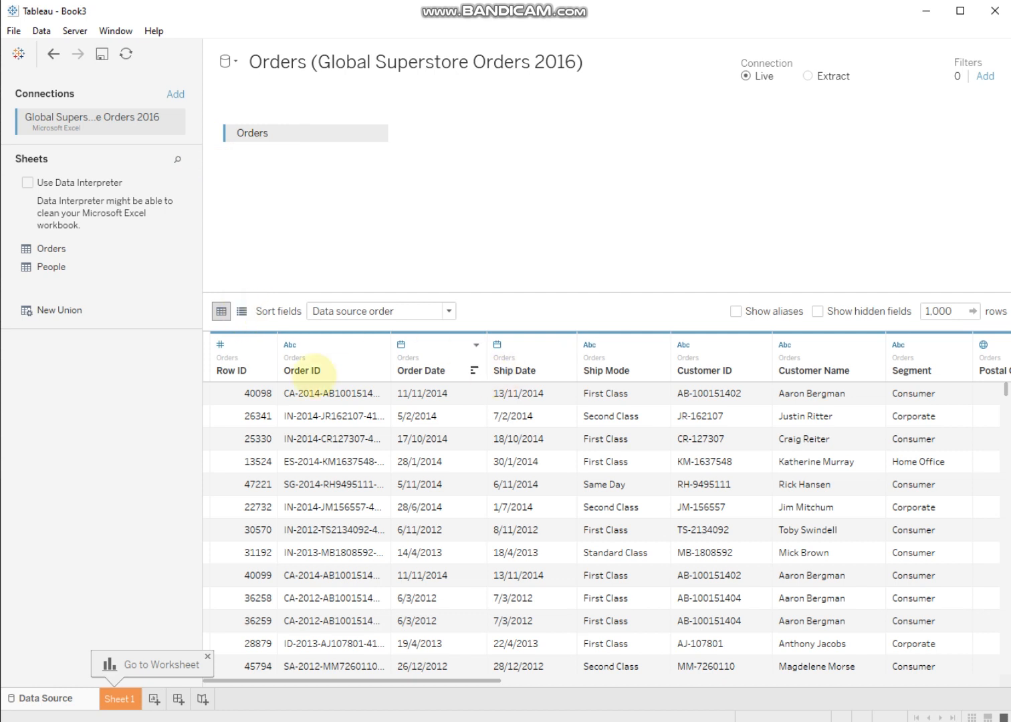
Step: Change the Row ID field's data type to String and go to Sheet 1
click(220, 345)
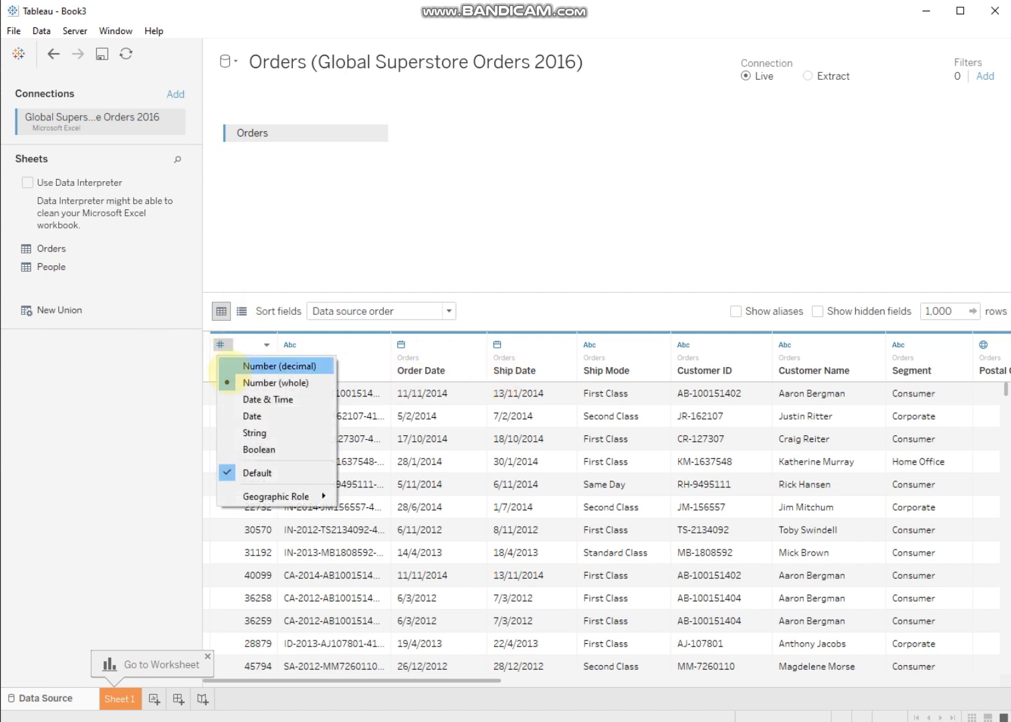
click(252, 435)
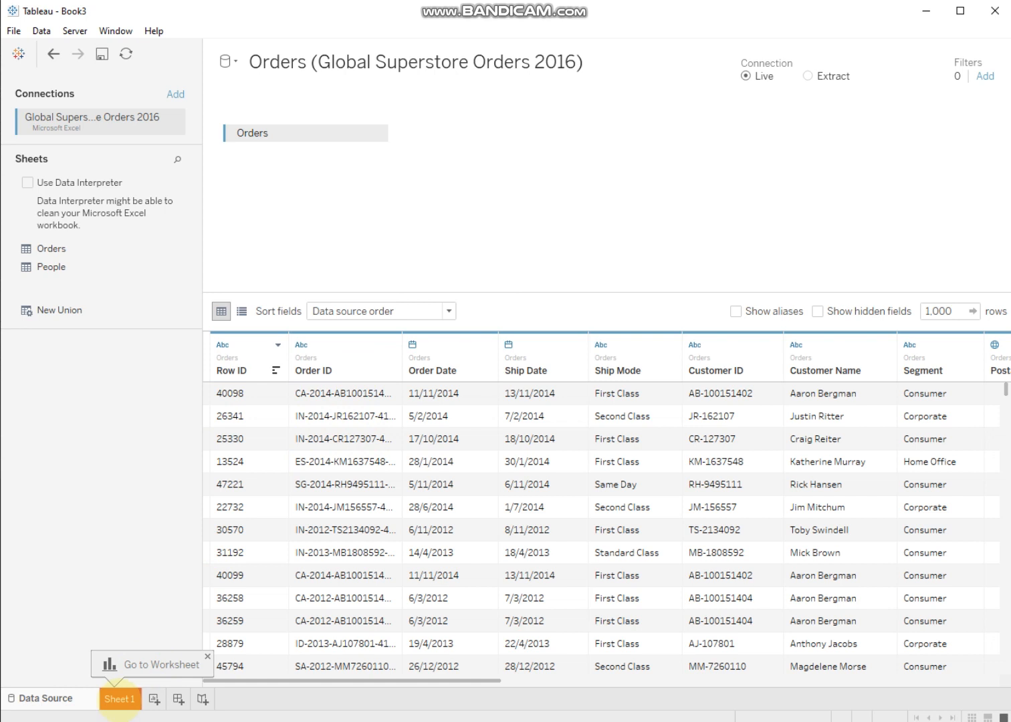
click(119, 698)
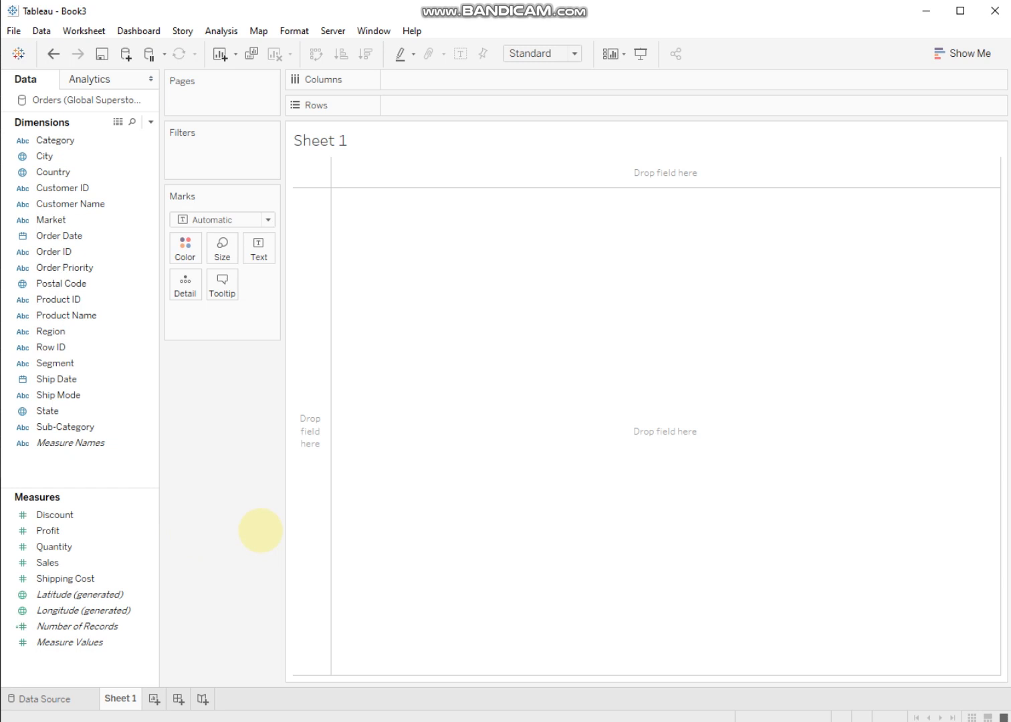
Step: Build a horizontal bar chart with Market as rows and the sums of Profit and Sales as columns
click(50, 220)
drag(51, 220, 405, 100)
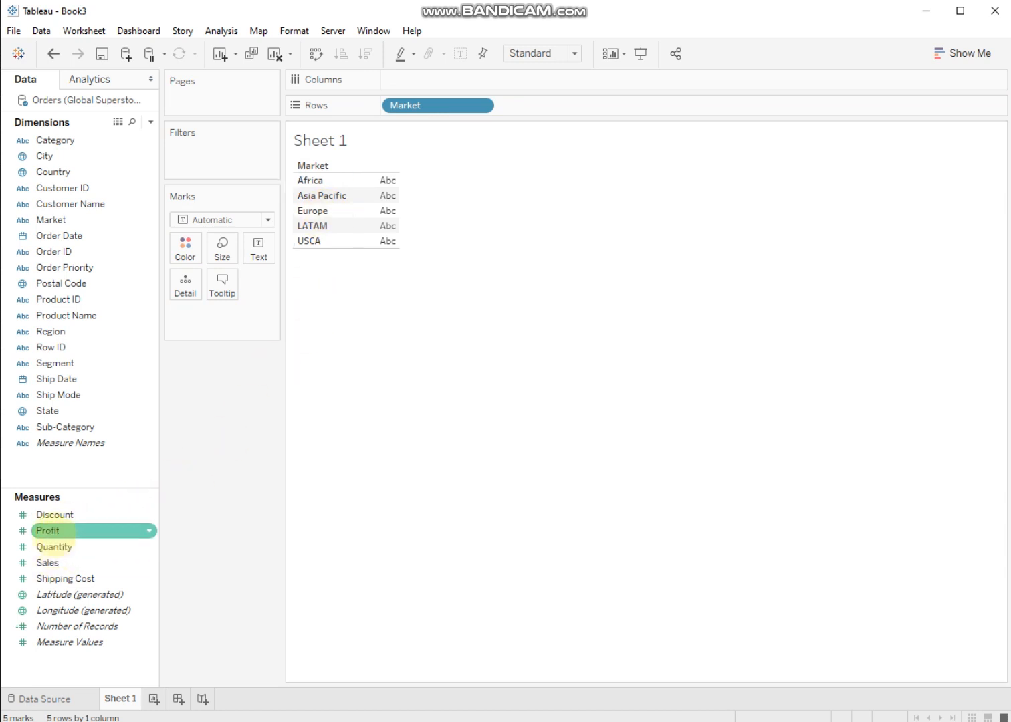
drag(52, 535, 407, 80)
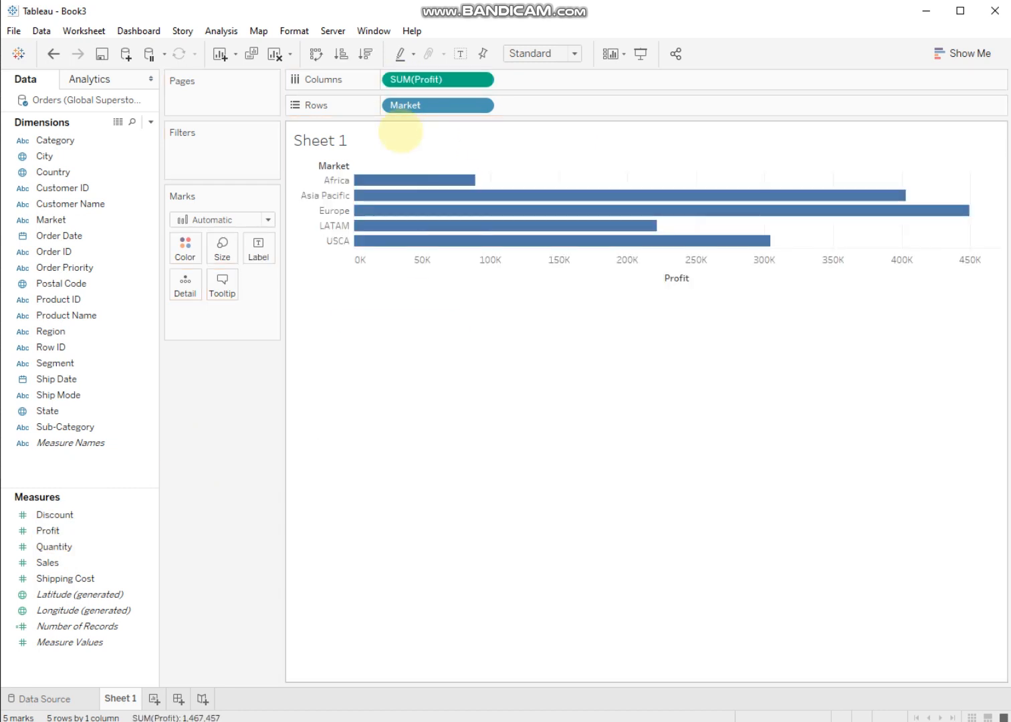
drag(137, 563, 526, 80)
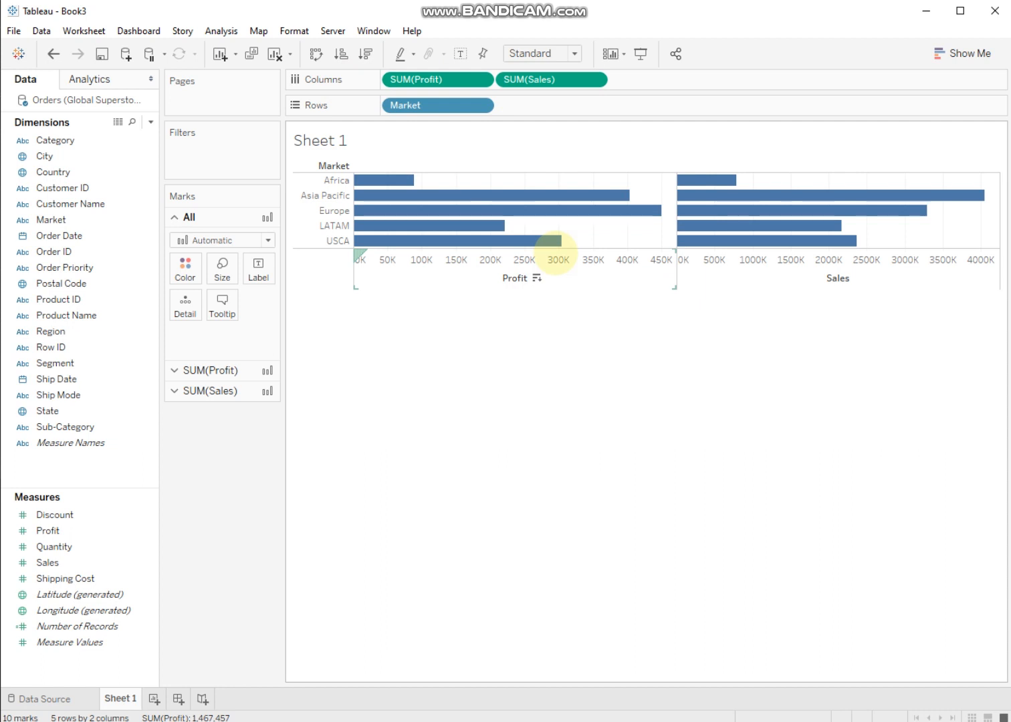
mouse_move(562, 242)
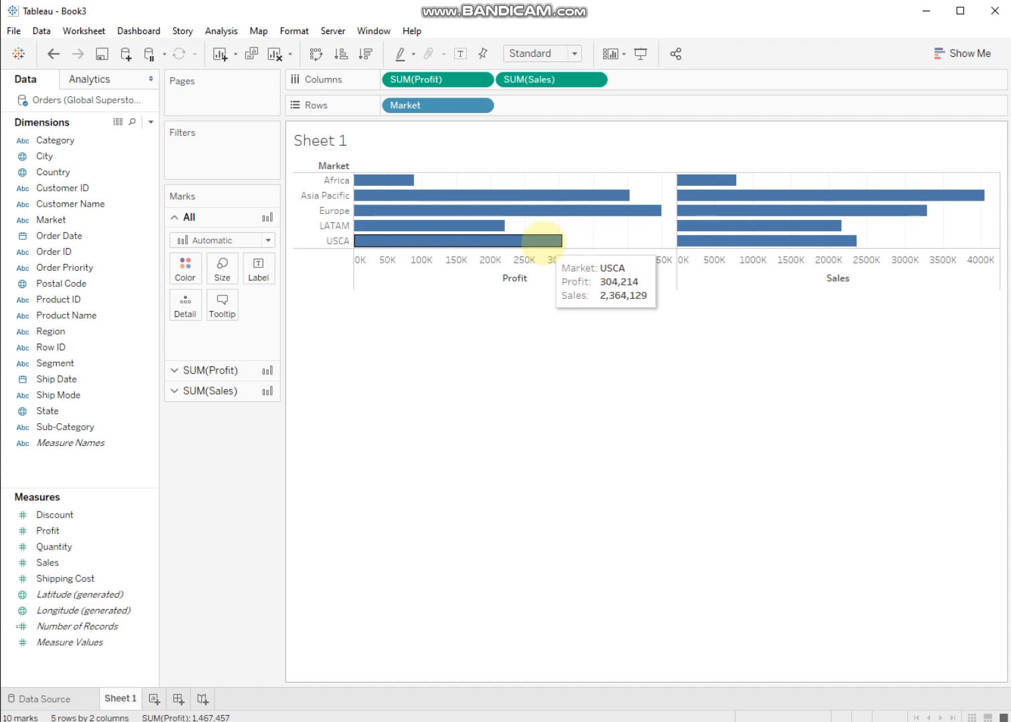
Step: Color the Profit and Sales bars by Category and inspect the segment details for Europe and Africa
click(48, 140)
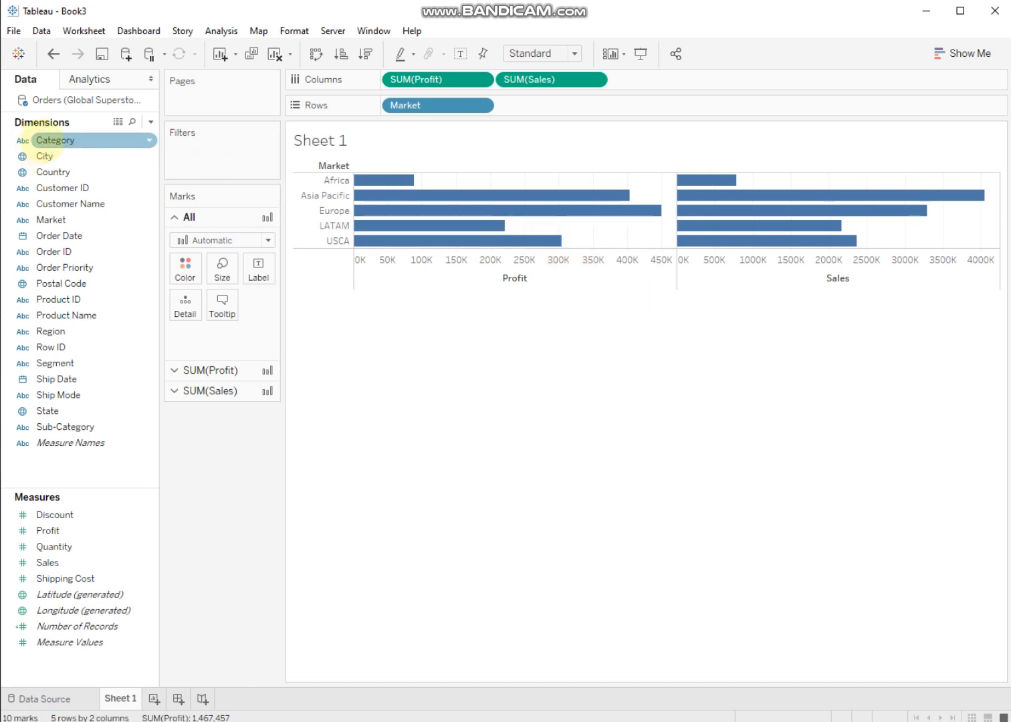
drag(48, 140, 185, 266)
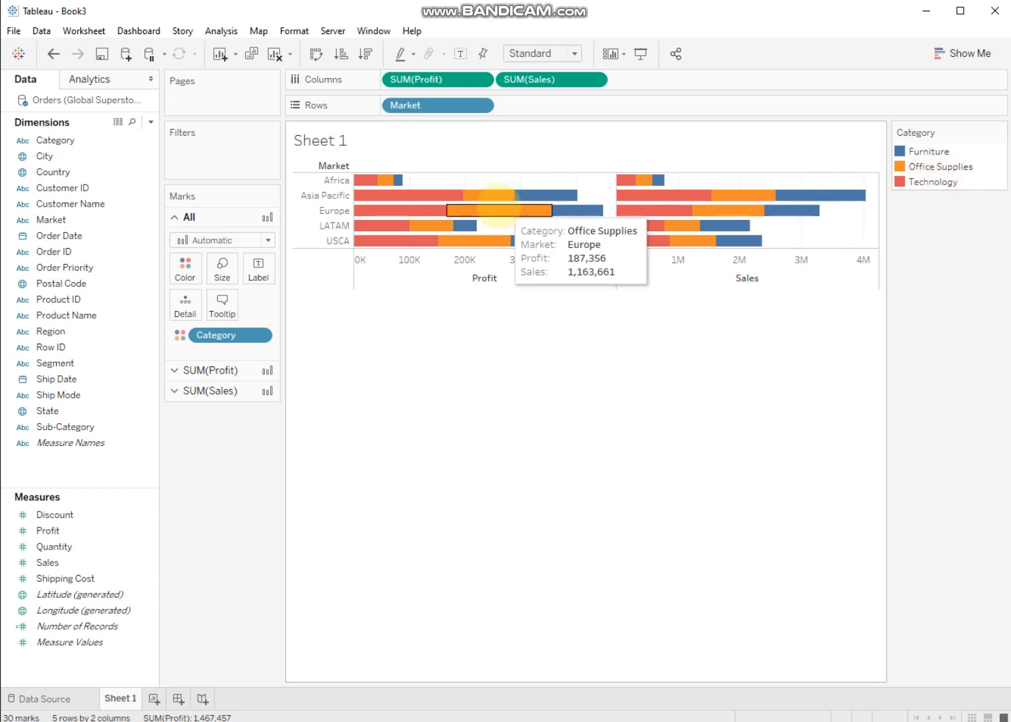
mouse_move(408, 205)
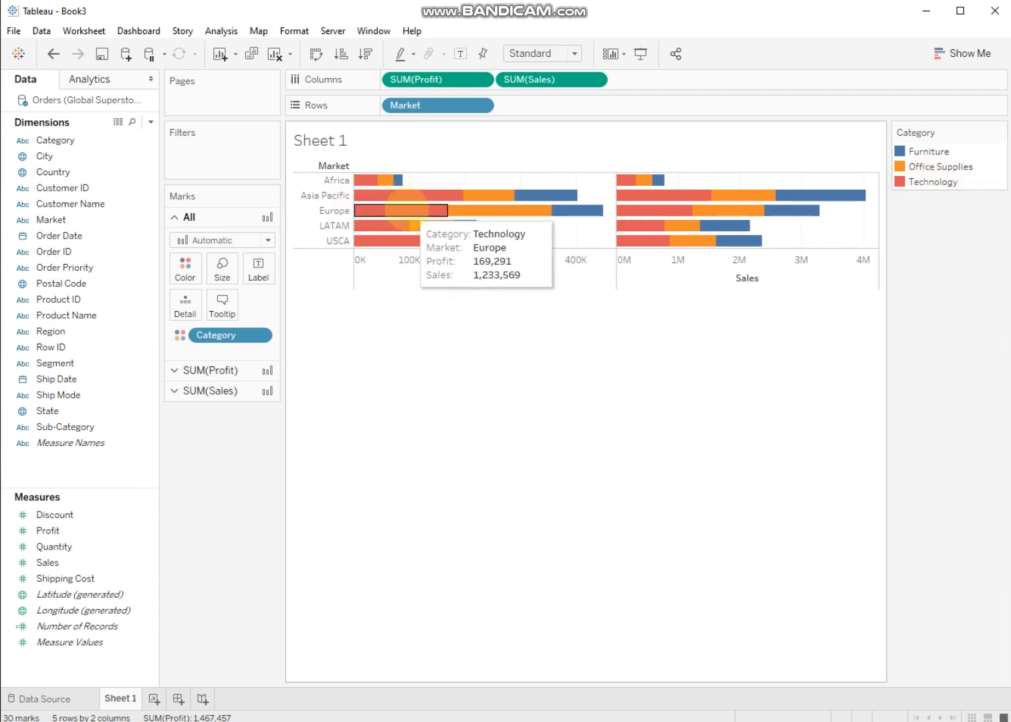
mouse_move(537, 205)
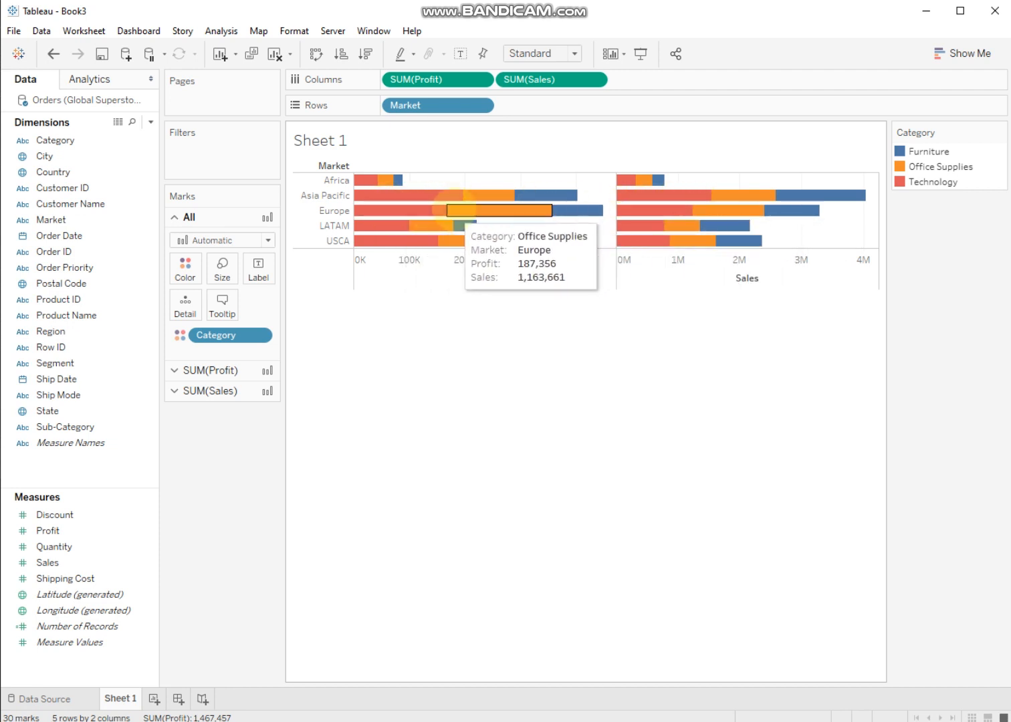
mouse_move(367, 179)
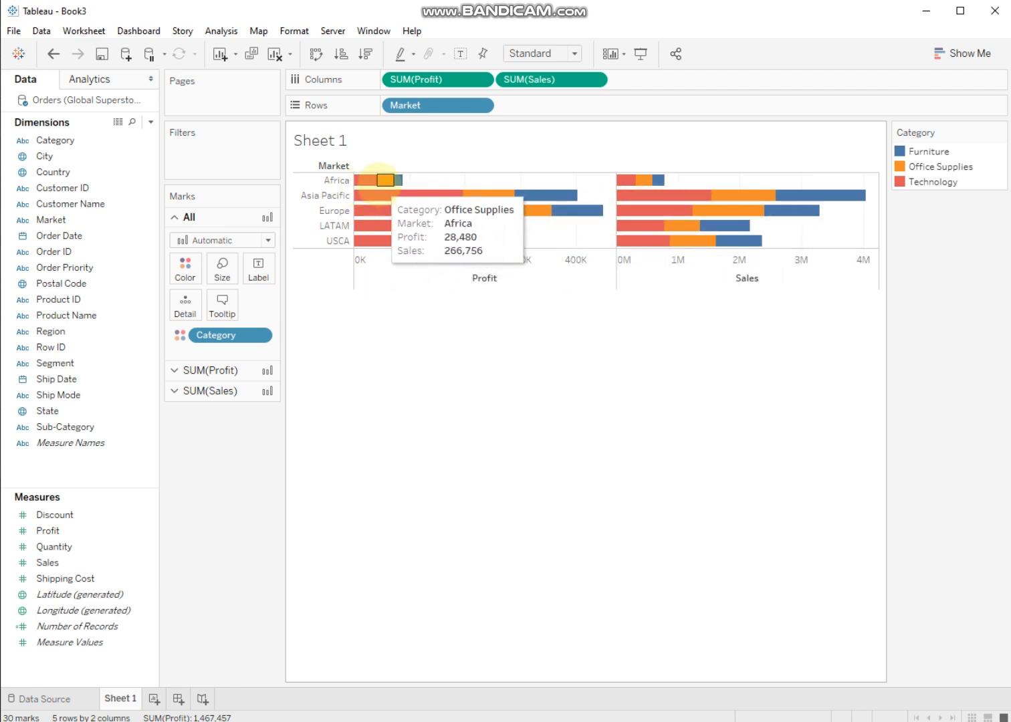
mouse_move(398, 180)
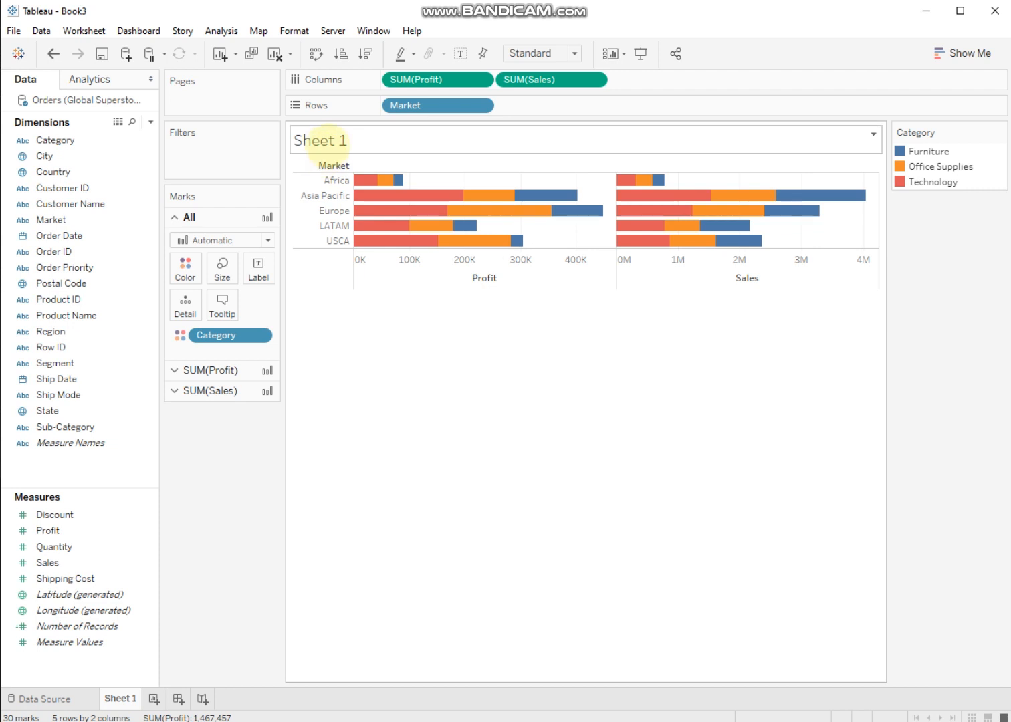
Step: Replace the Sheet 1 chart title text with "Market Sales & Profit"
double_click(329, 140)
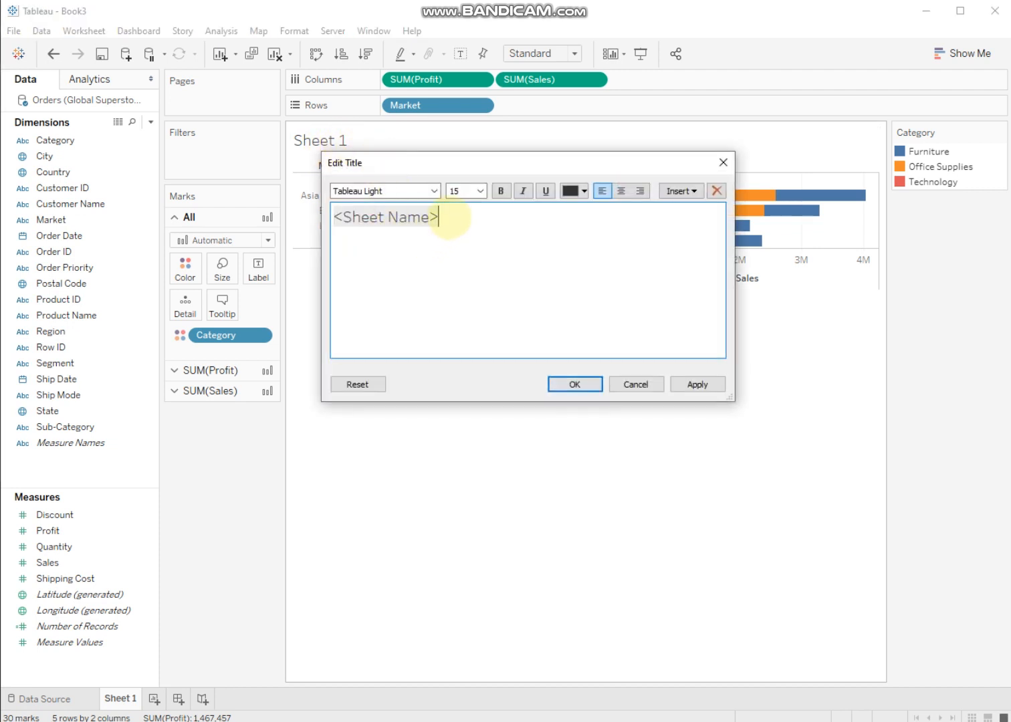
drag(449, 218, 248, 200)
key(BackSpace)
text(Marek)
key(BackSpace)
text(ket Sale)
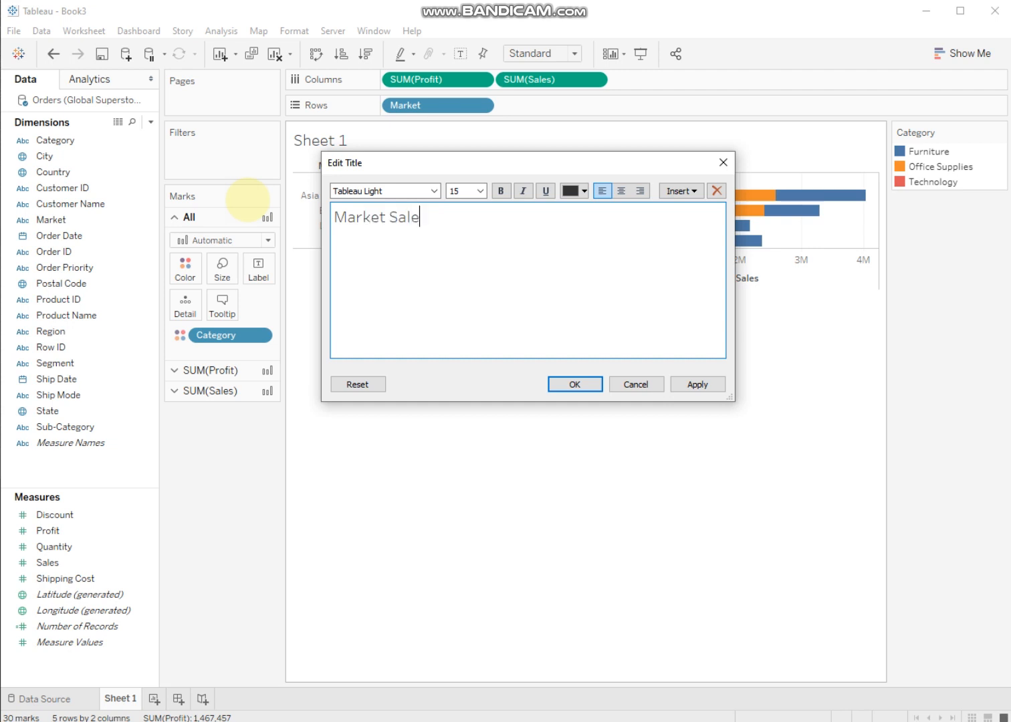
text(s & Profit)
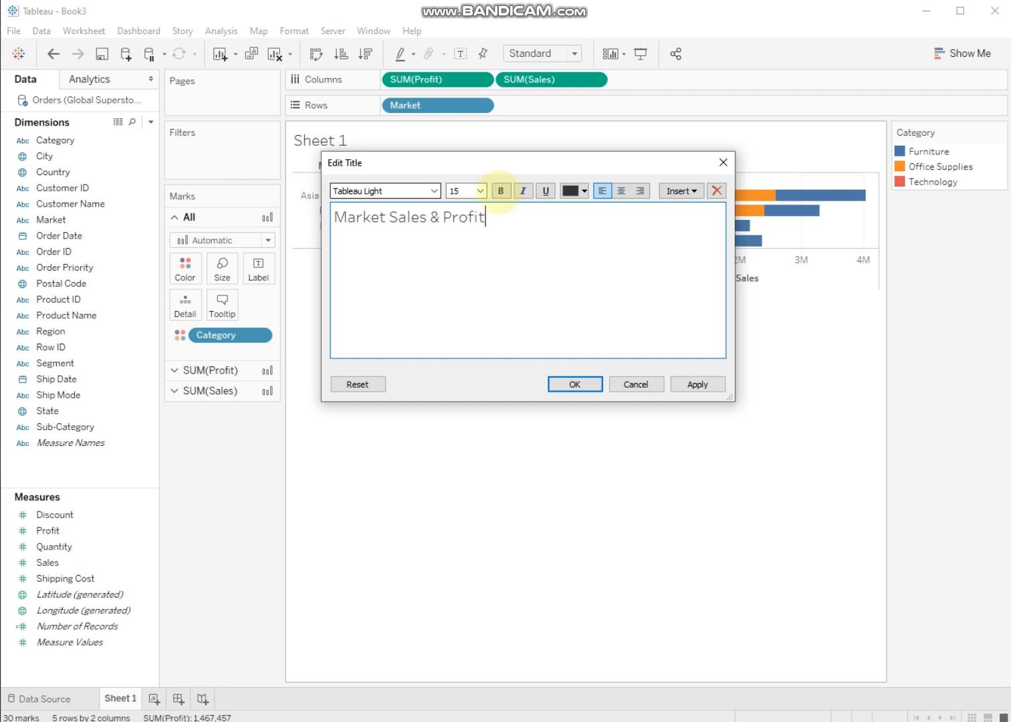
Step: Make the entire "Market Sales & Profit" title bold and apply the title changes
drag(491, 217, 299, 218)
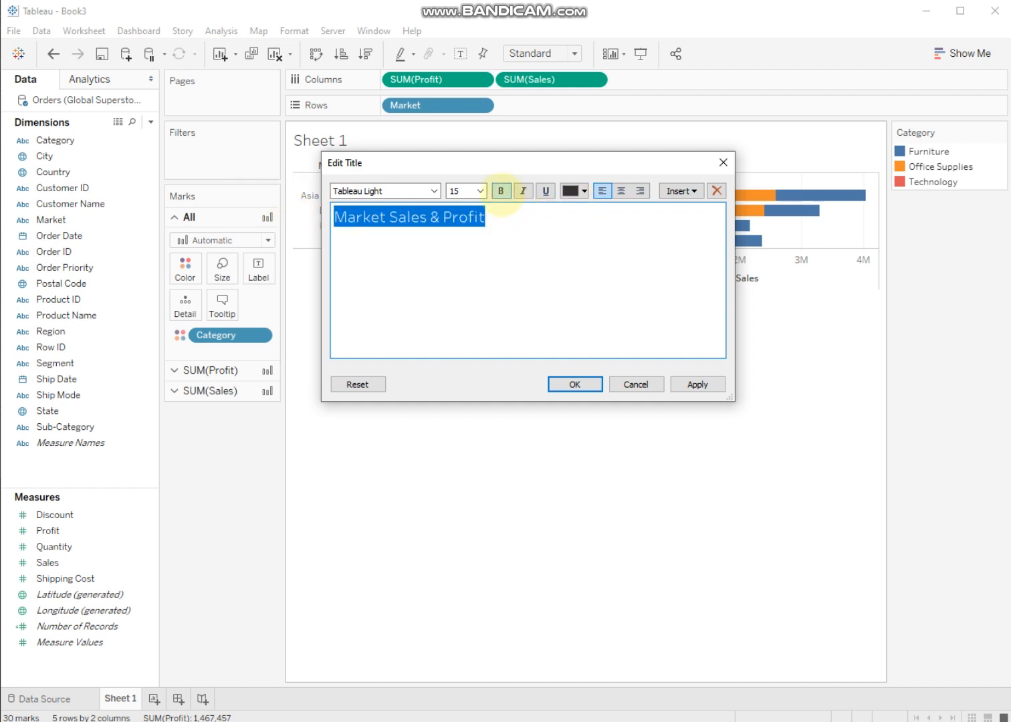
click(501, 190)
click(696, 384)
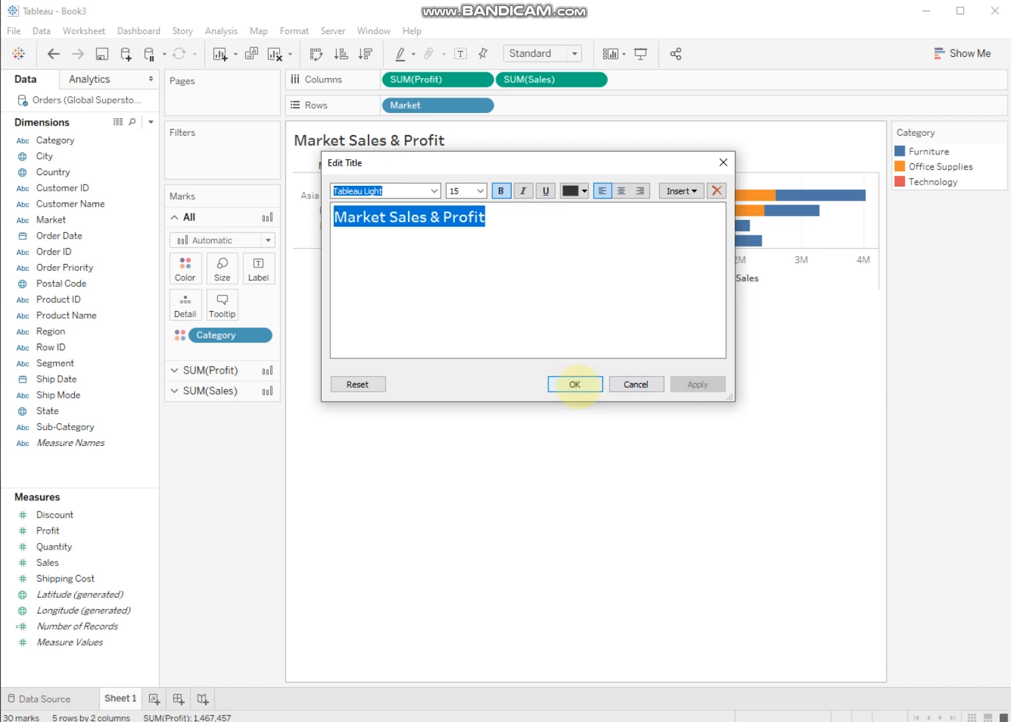
click(575, 384)
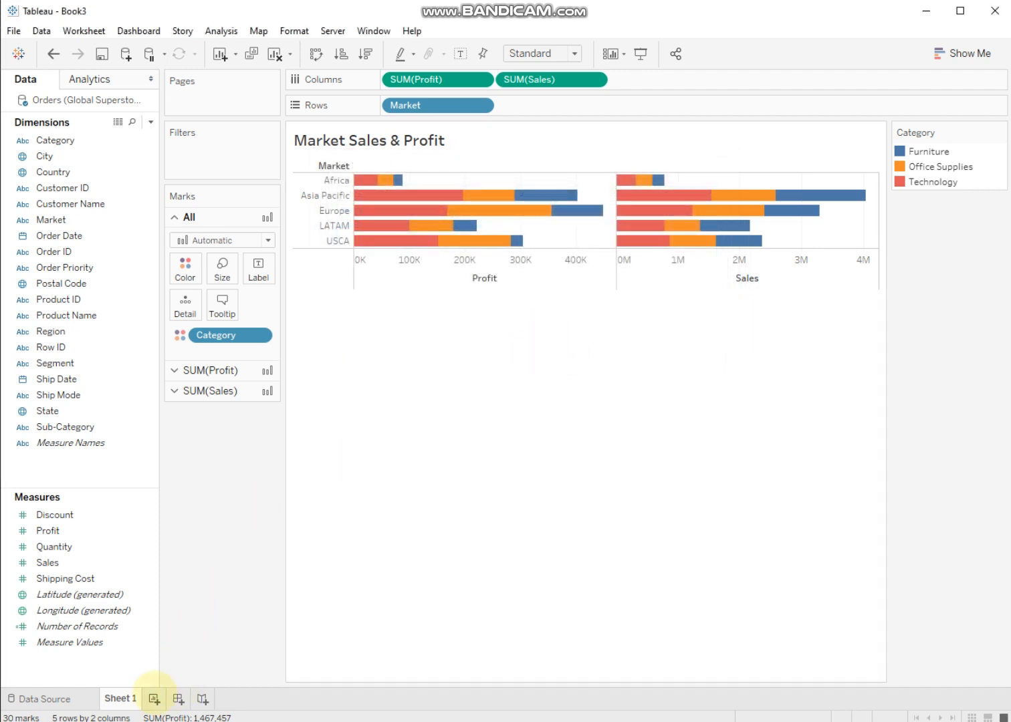
Step: Create a second worksheet with Order Date on the columns, shown as continuous quarters including the year
click(154, 698)
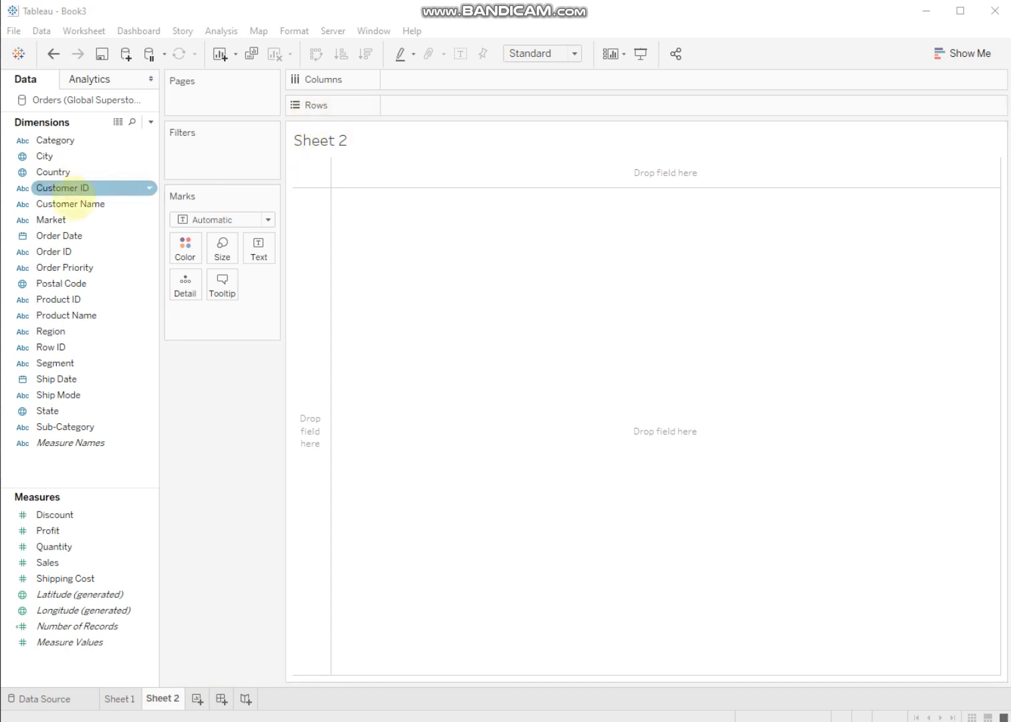
drag(77, 235, 444, 80)
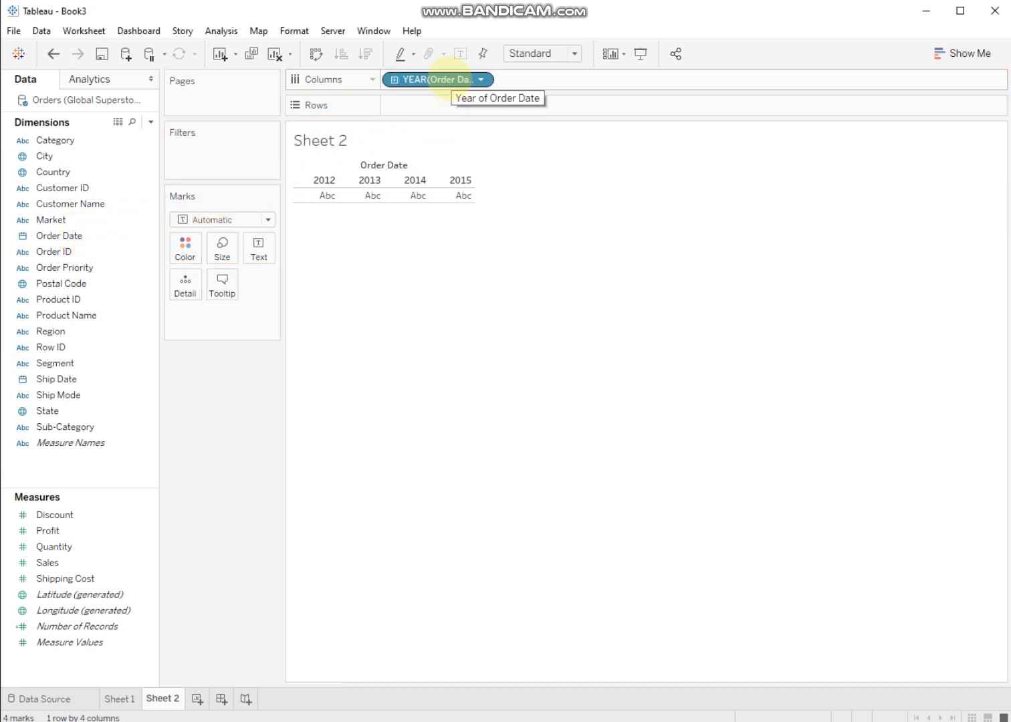
click(481, 79)
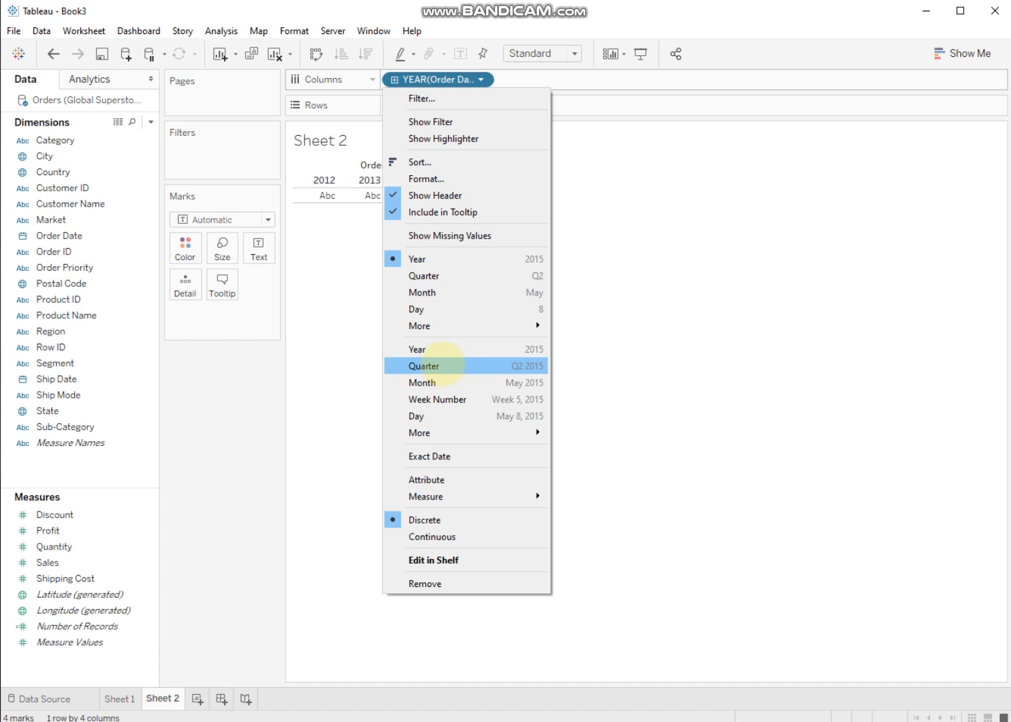
click(442, 365)
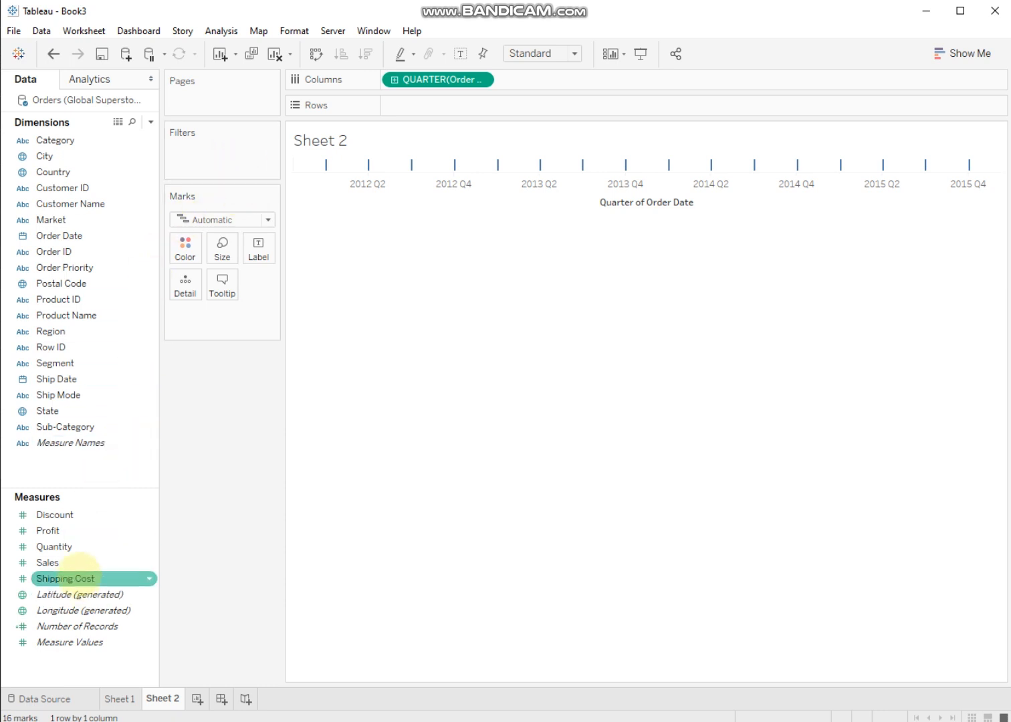
Step: Plot the sum of Profit per quarter as a line and split it into rows by Category
drag(140, 528, 412, 105)
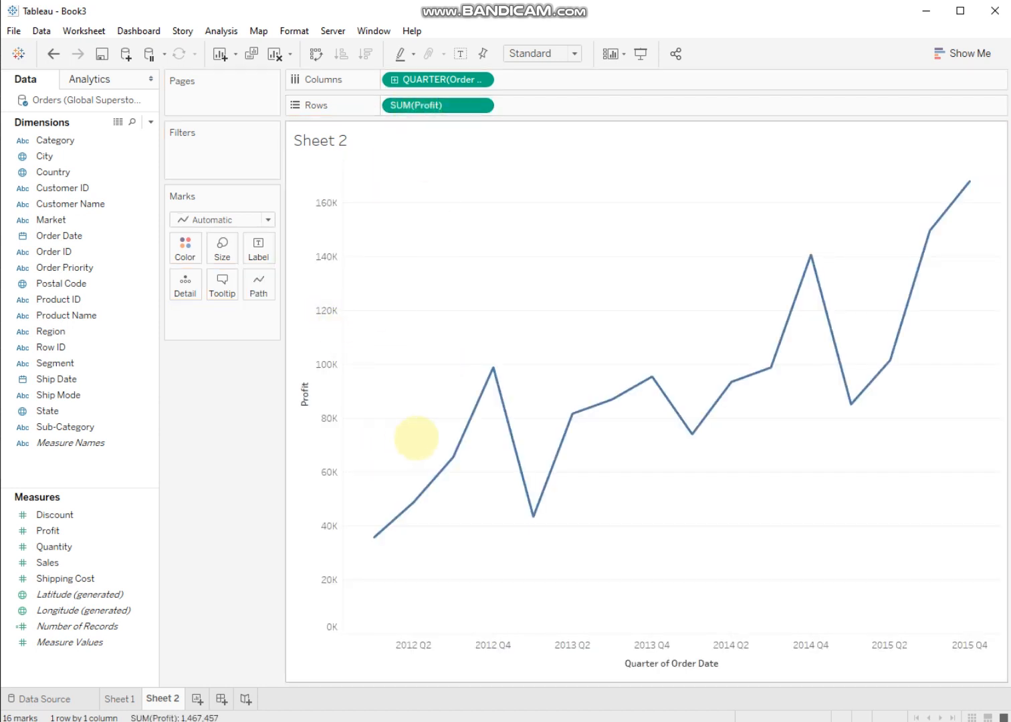
mouse_move(465, 436)
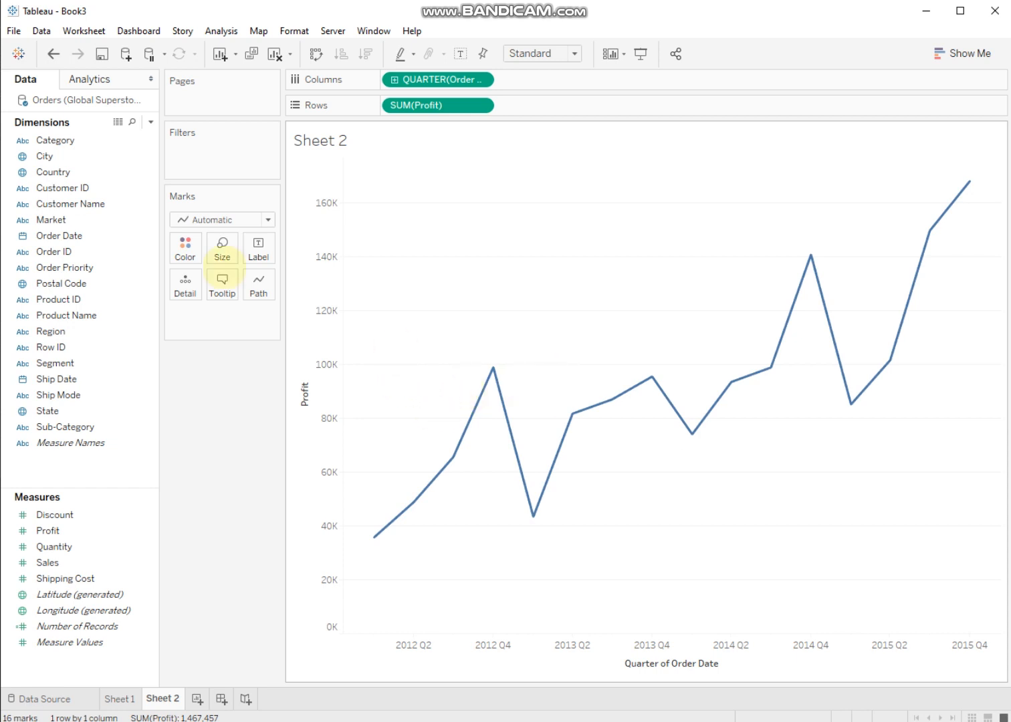
drag(56, 140, 395, 106)
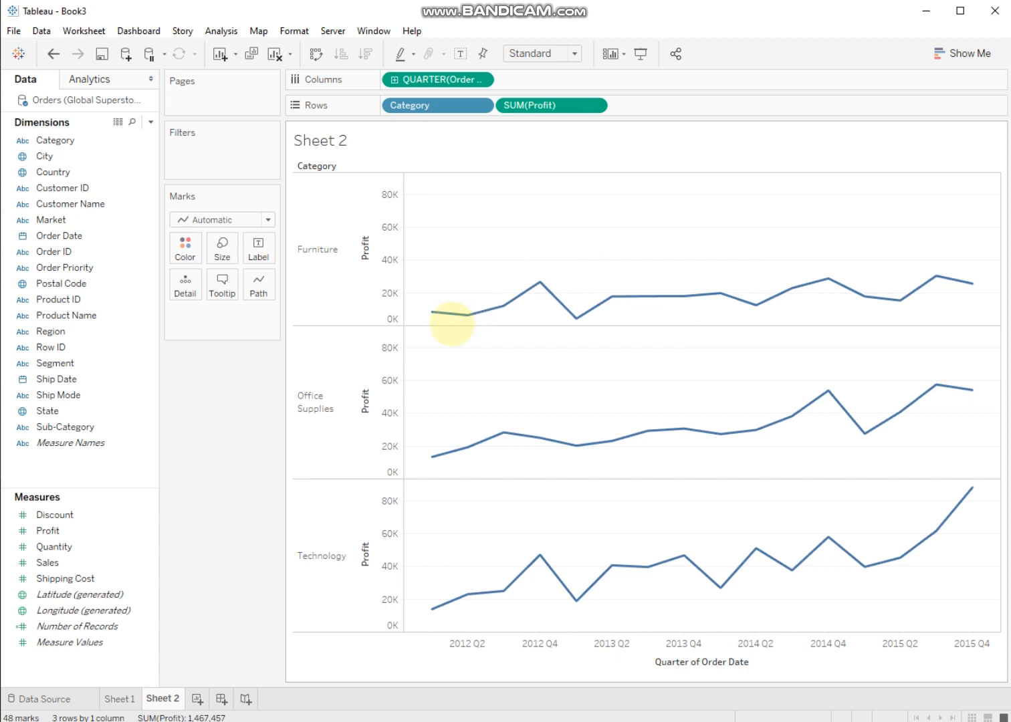
mouse_move(575, 317)
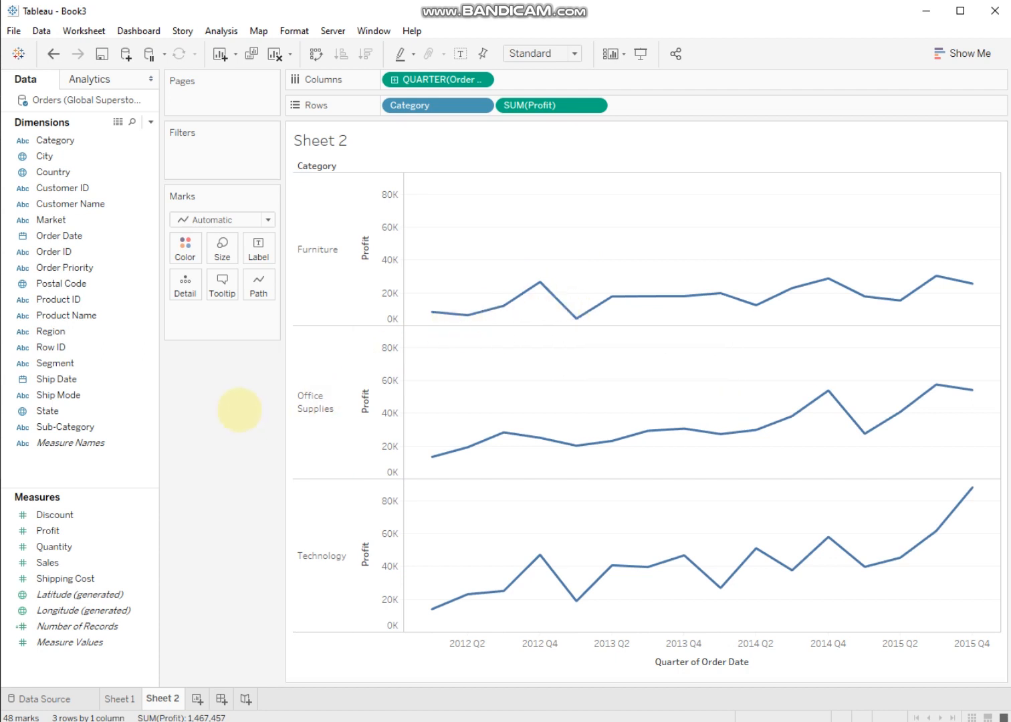
Step: Add the sum of Sales to the rows after Profit and combine both measures on a dual axis
drag(47, 562, 652, 106)
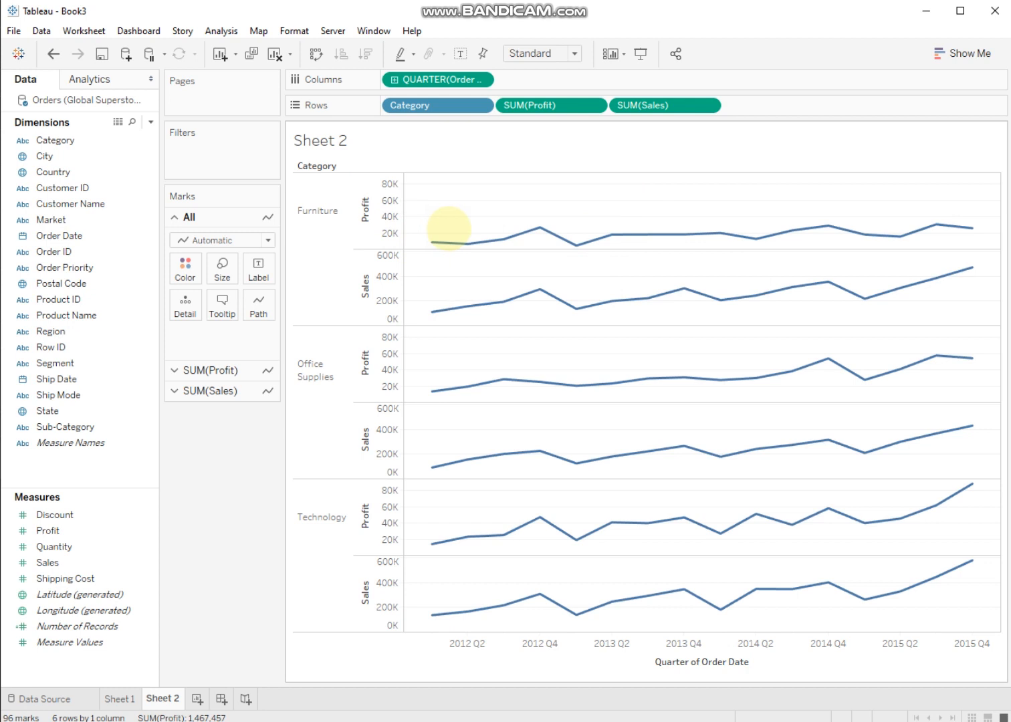
mouse_move(464, 239)
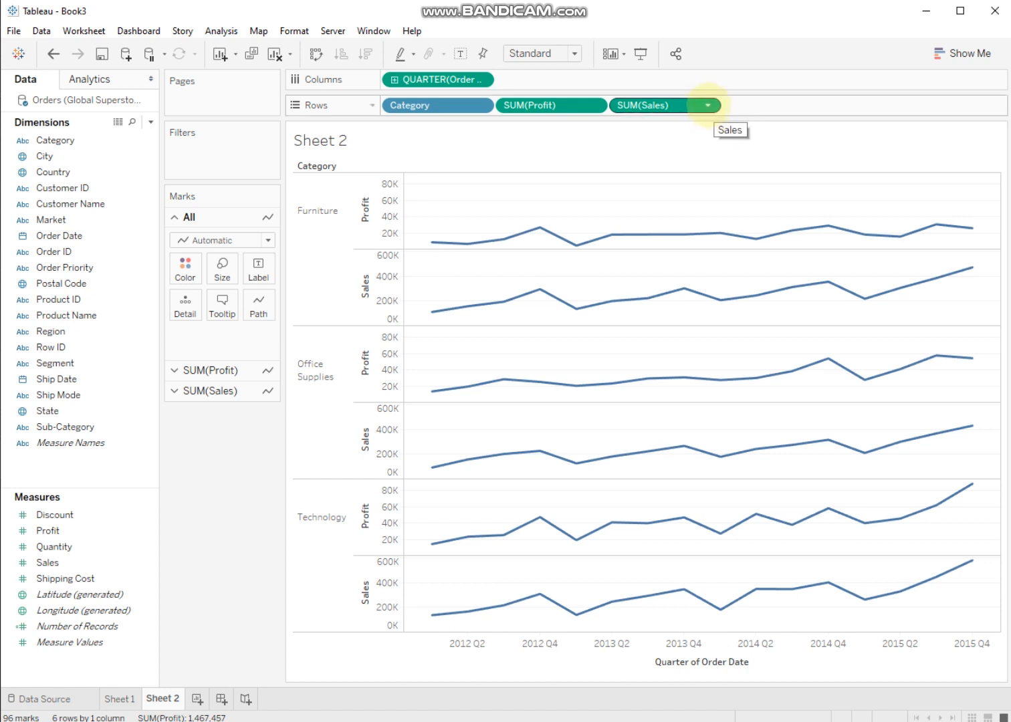
click(707, 105)
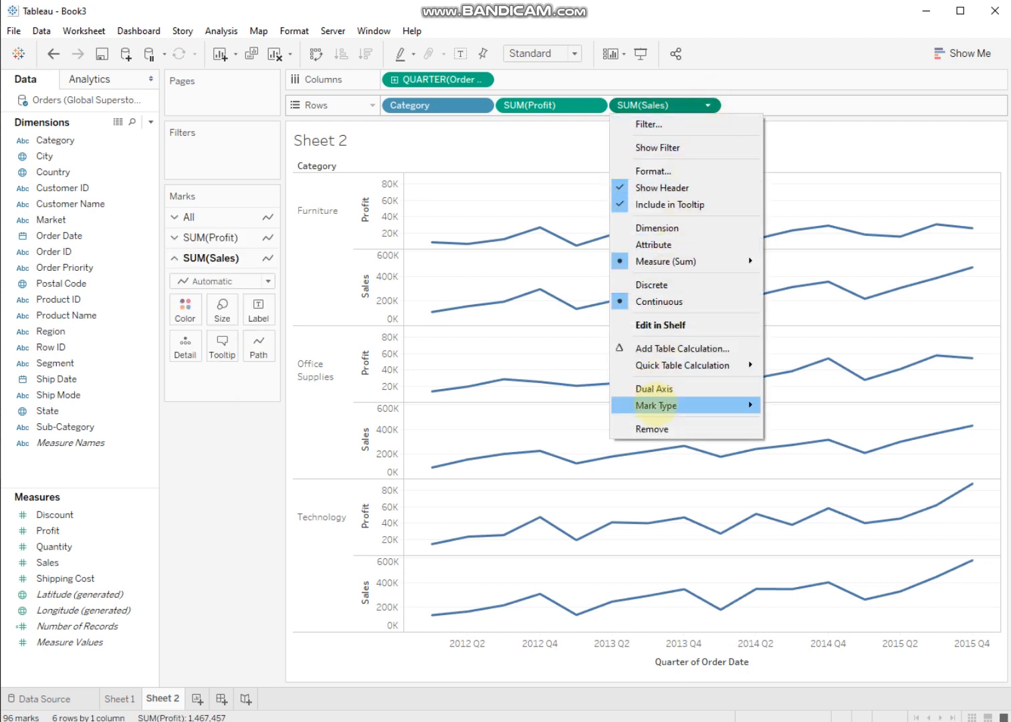
click(655, 388)
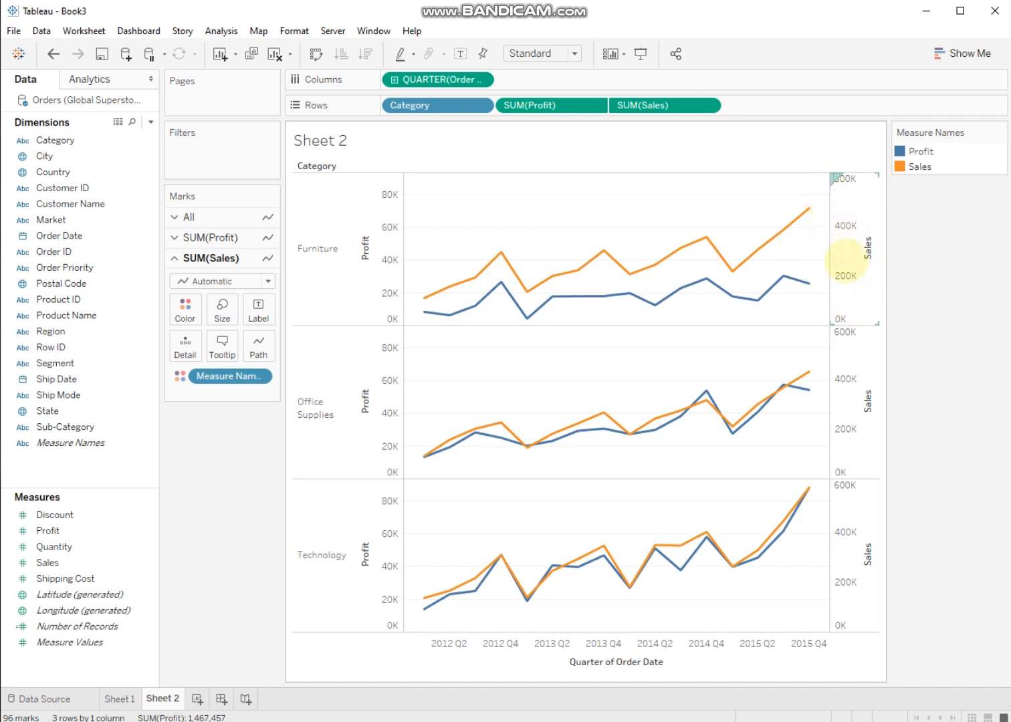
Step: Replace the second worksheet's title with "Profit Trend for Different Categories" in bold
double_click(348, 142)
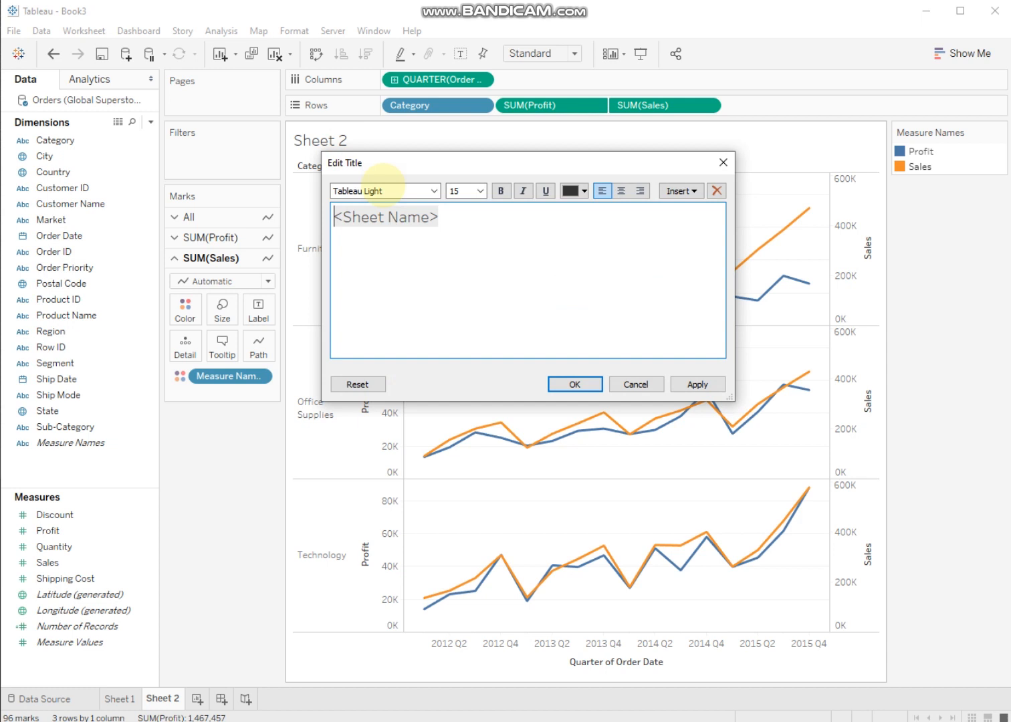
drag(463, 218, 253, 219)
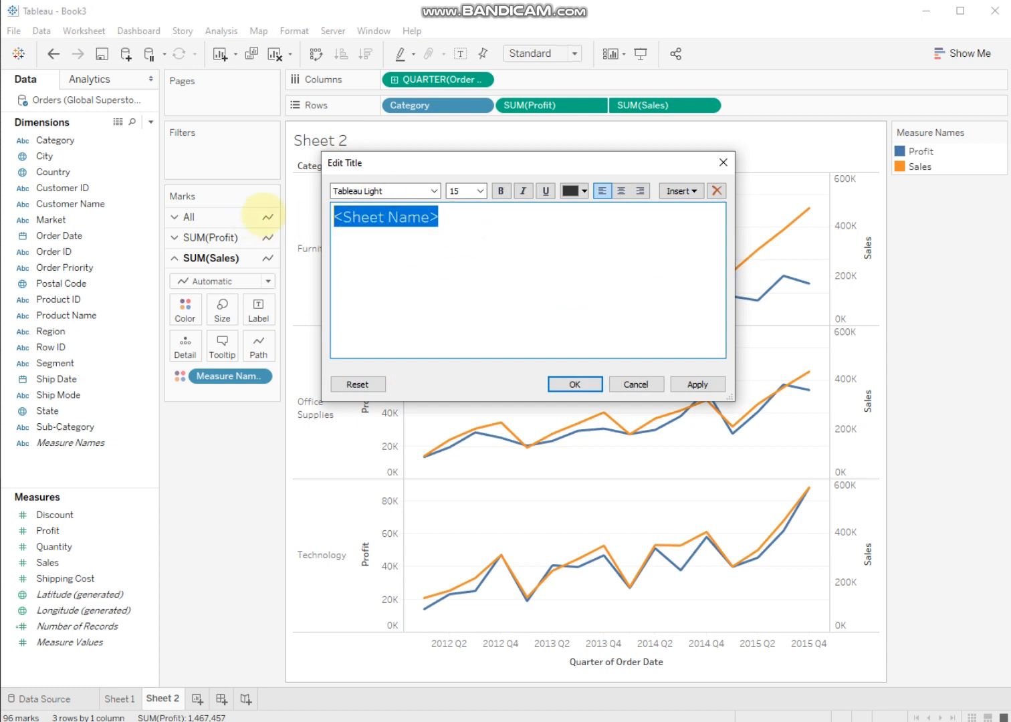
text(Profit Trend for Different Categories)
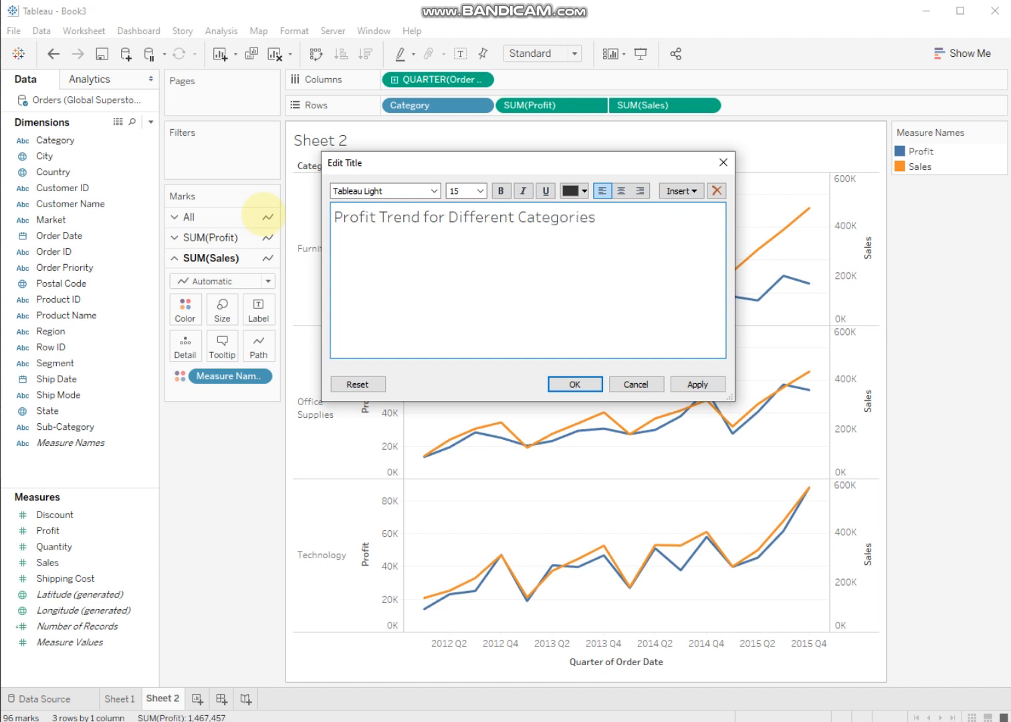
drag(639, 224, 345, 191)
click(696, 384)
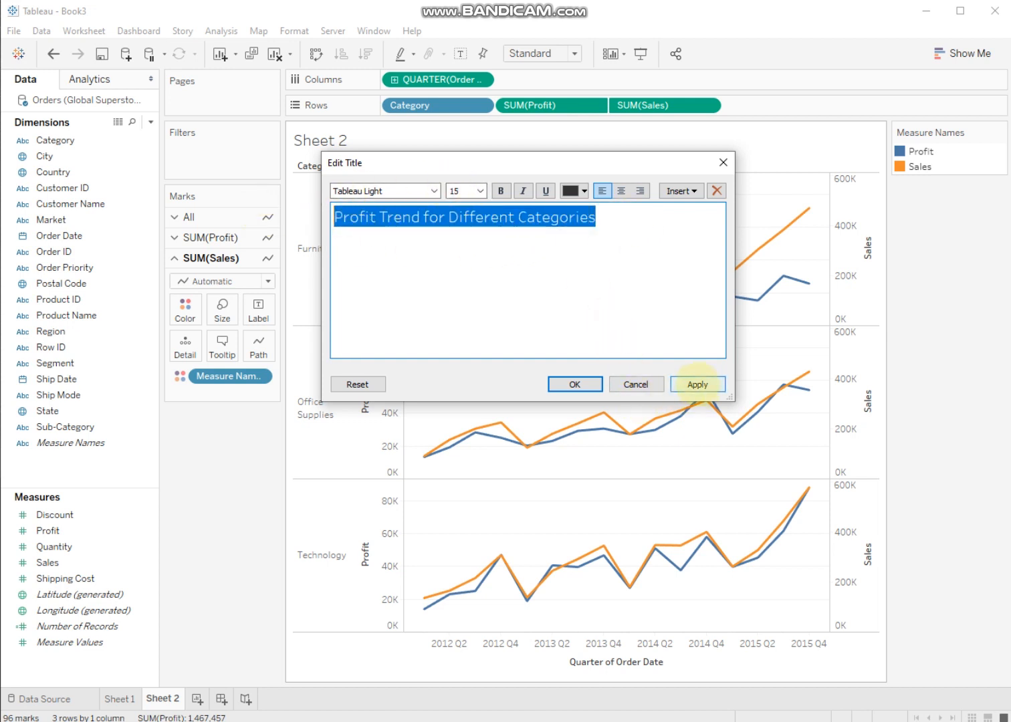
click(501, 190)
click(574, 384)
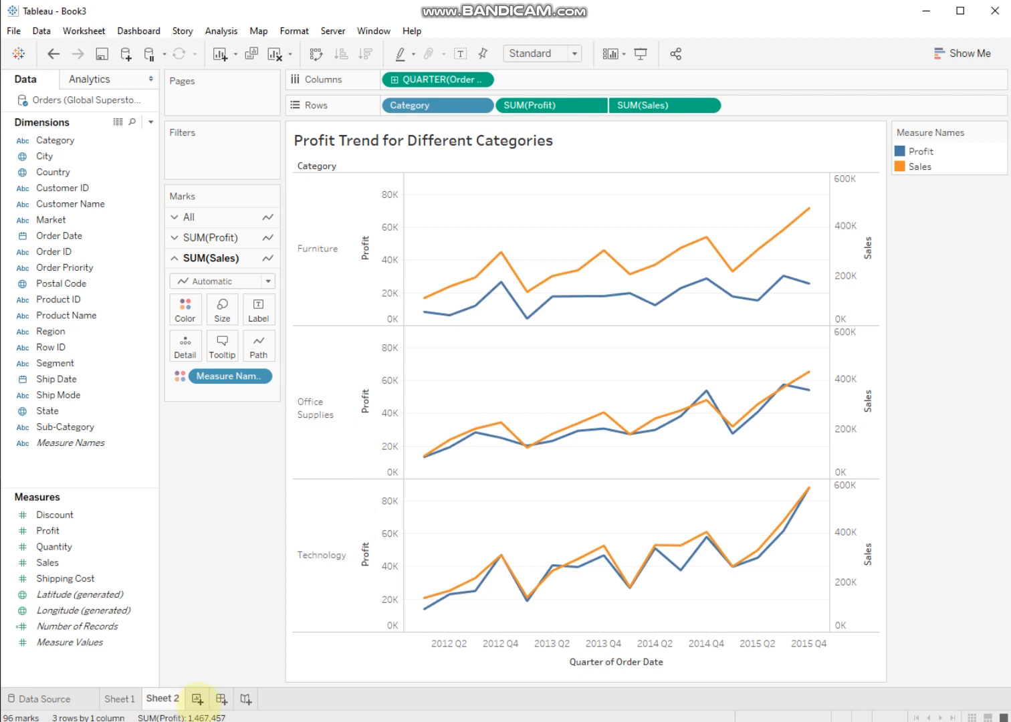
Step: Create a third worksheet plotting the sum of Sales on the columns against the sum of Profit on the rows
click(197, 699)
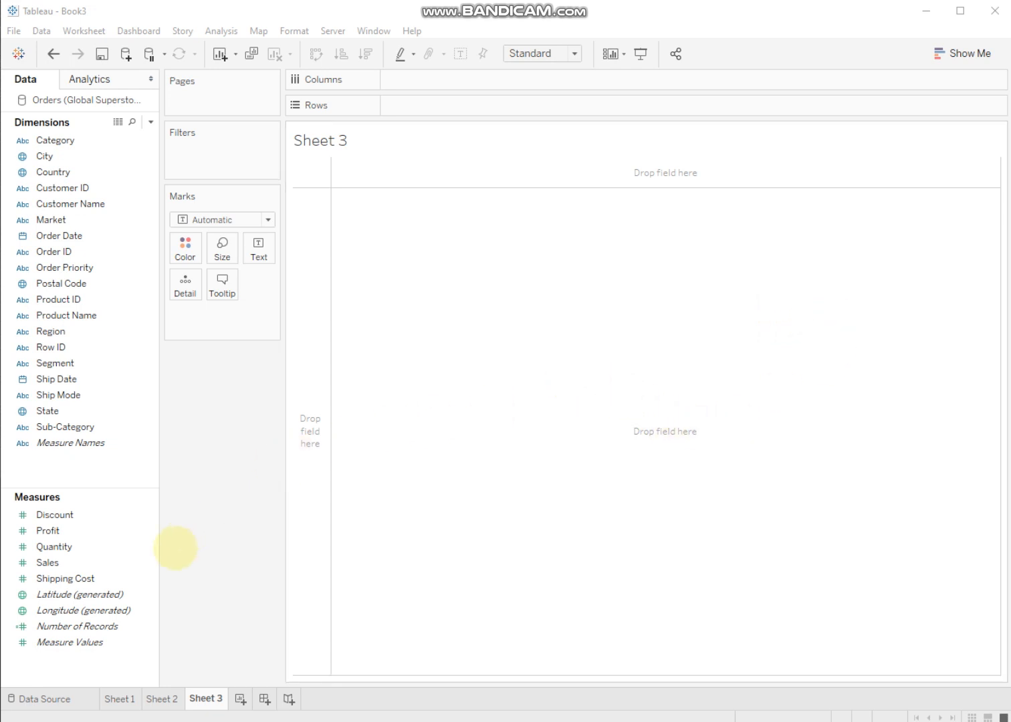
click(35, 563)
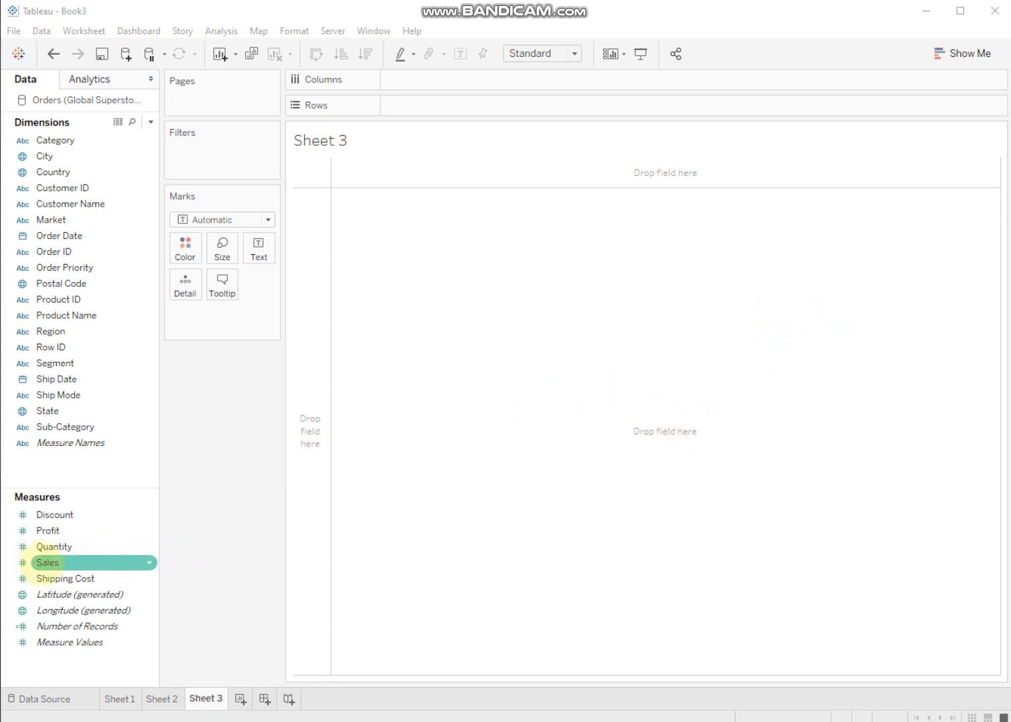
drag(48, 566, 407, 79)
click(112, 553)
drag(111, 533, 462, 107)
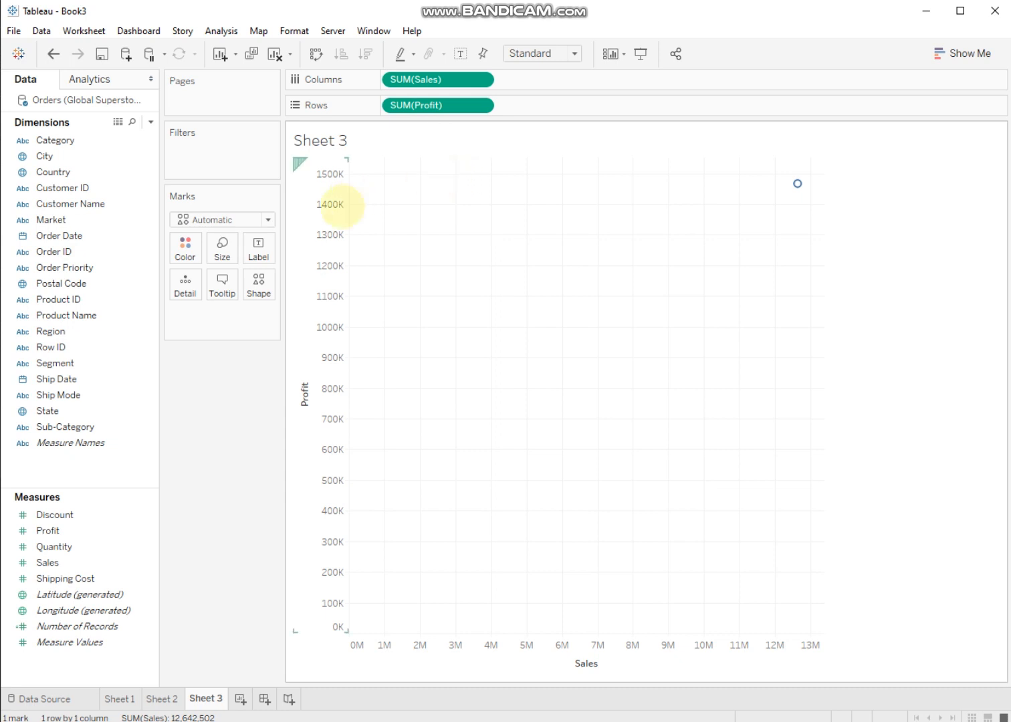
Step: Color the scatter plot marks by Sub-Category and label them with their Sub-Category names
click(62, 428)
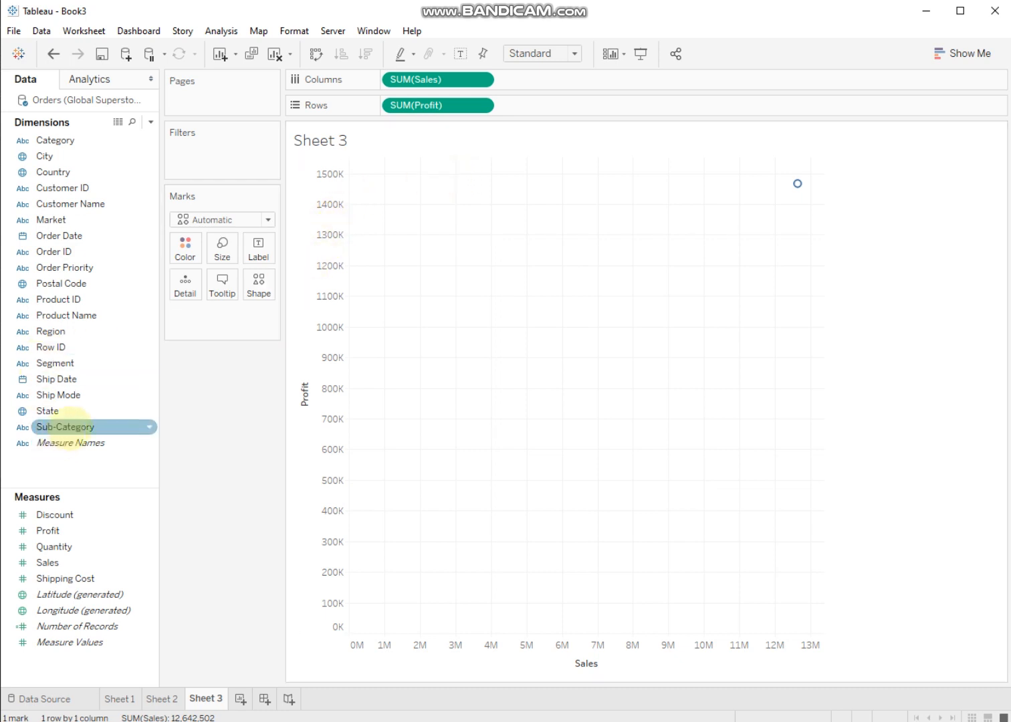
drag(67, 428, 185, 251)
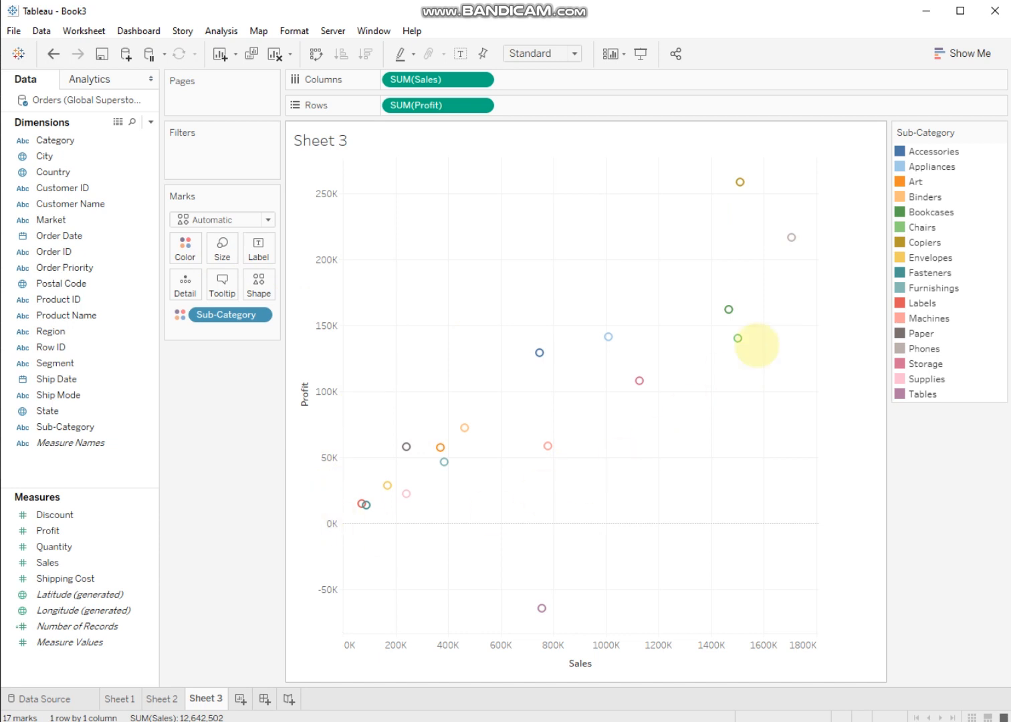
mouse_move(468, 431)
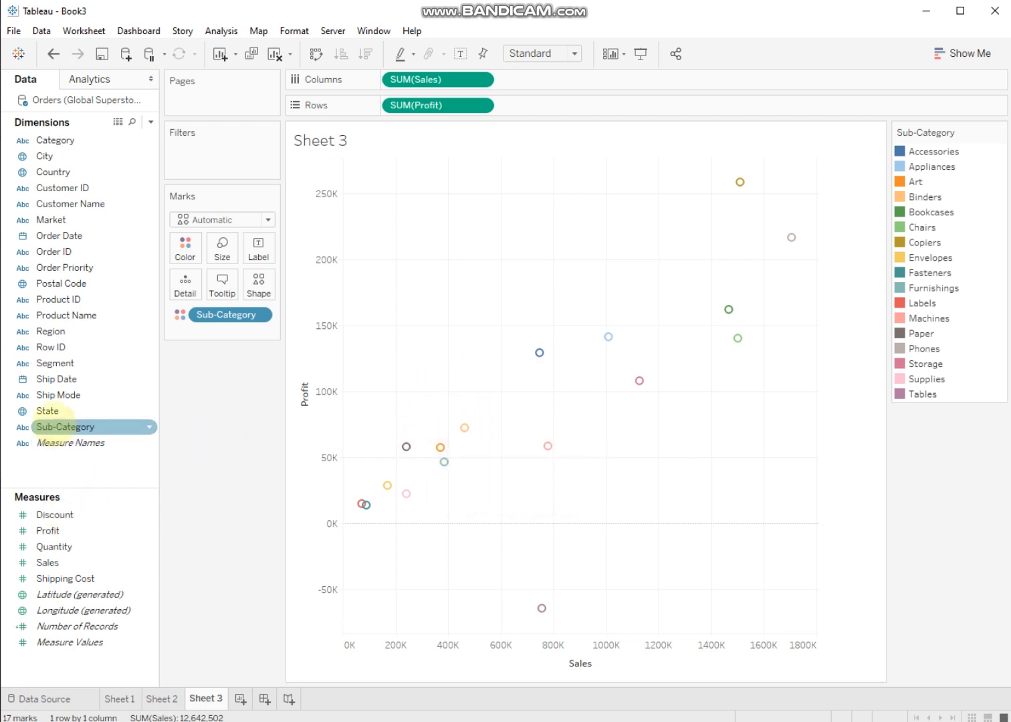
drag(60, 427, 259, 251)
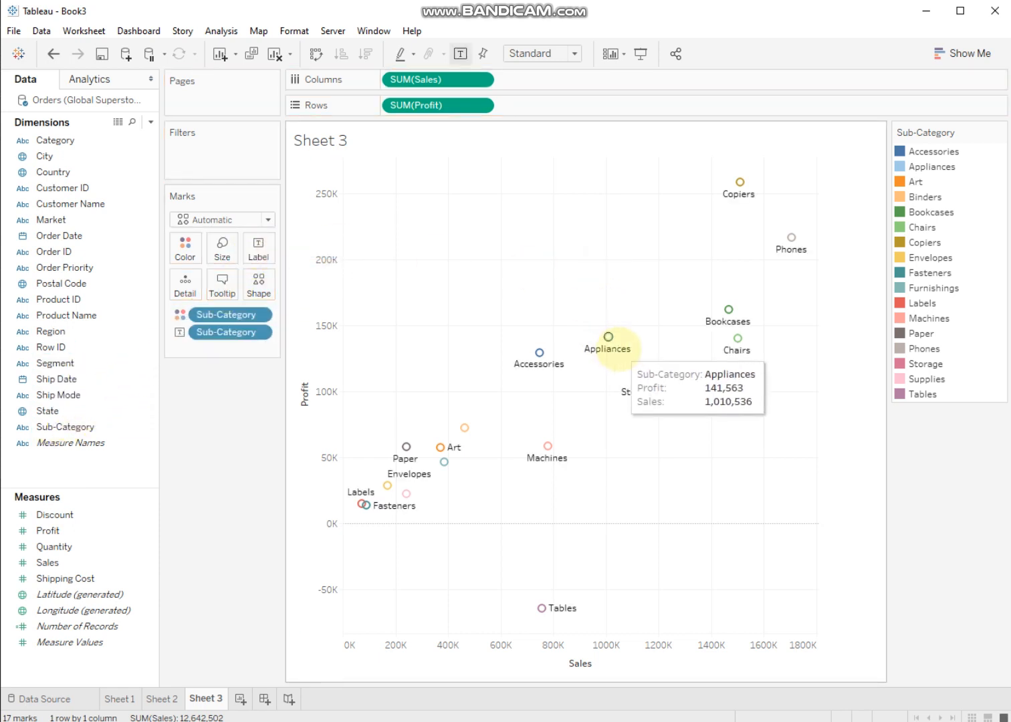
mouse_move(539, 354)
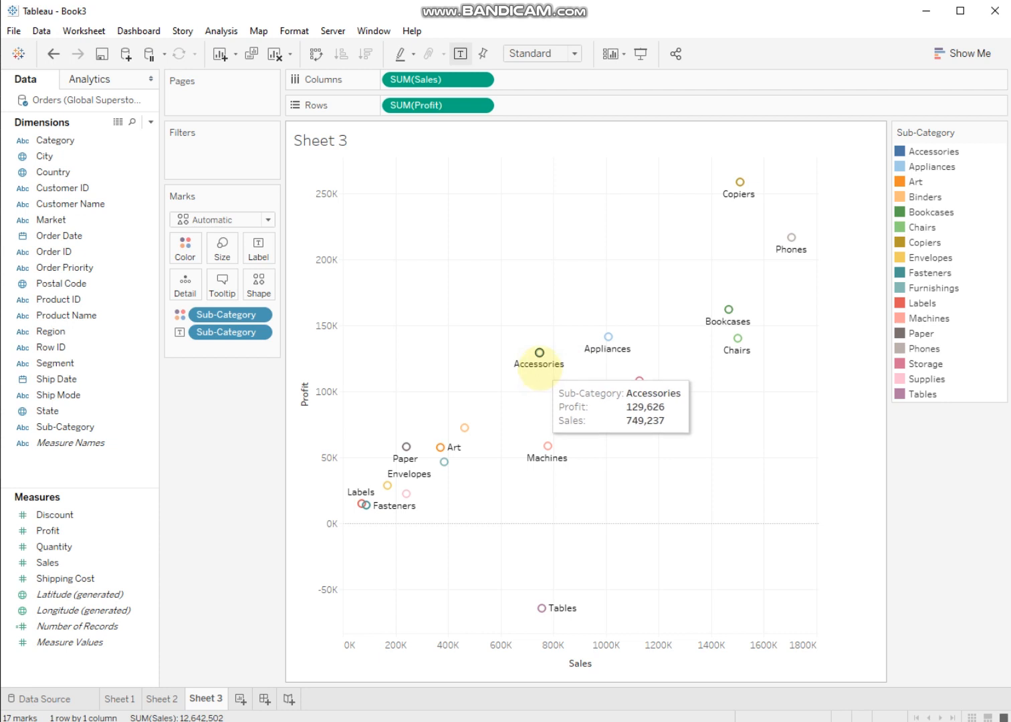
mouse_move(608, 341)
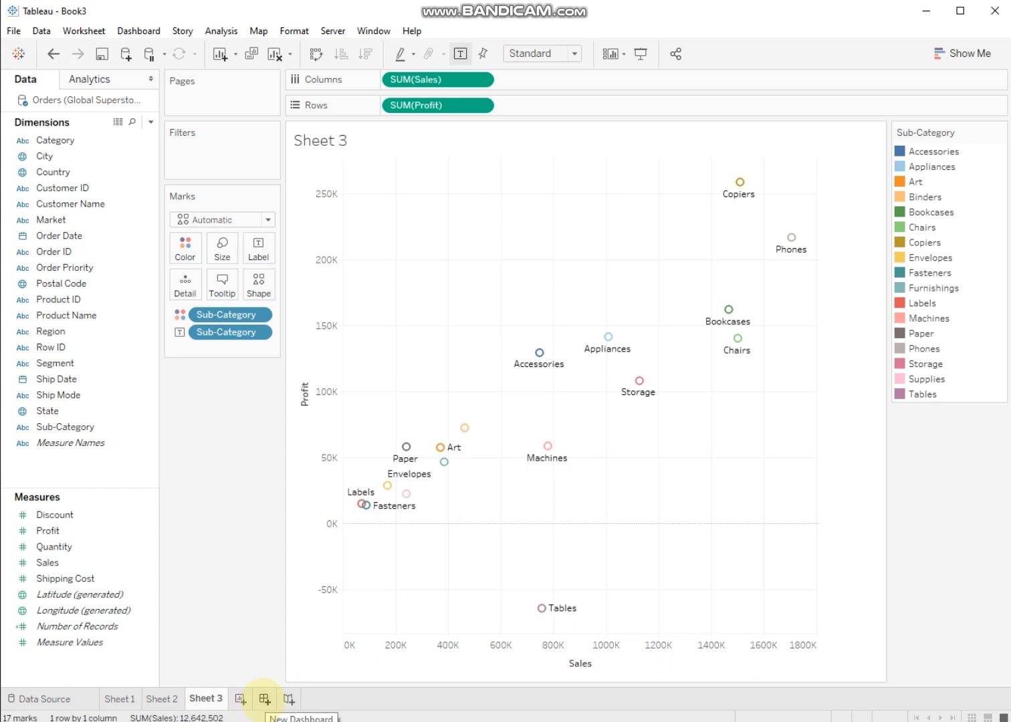
Step: Create a new dashboard and show its title
click(265, 699)
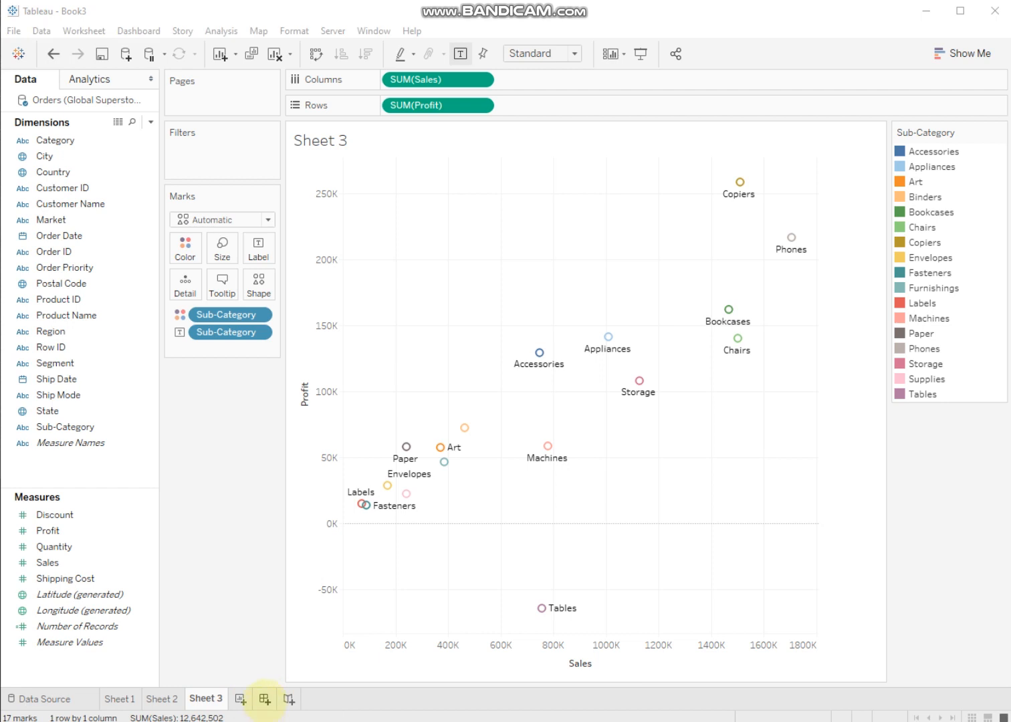
click(265, 699)
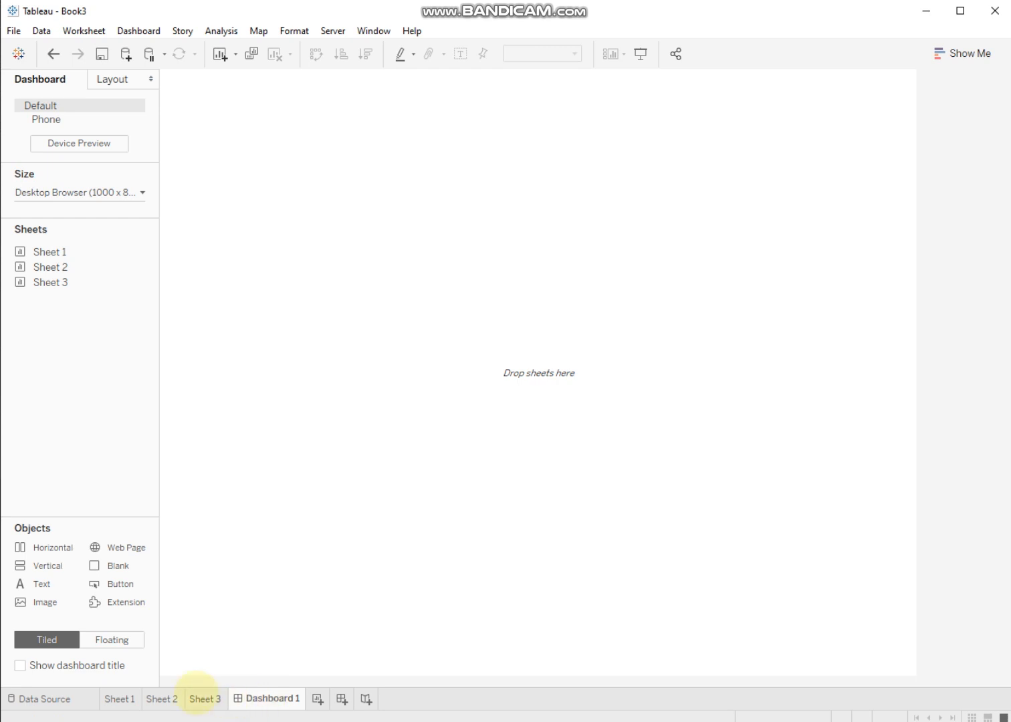
click(20, 666)
click(287, 89)
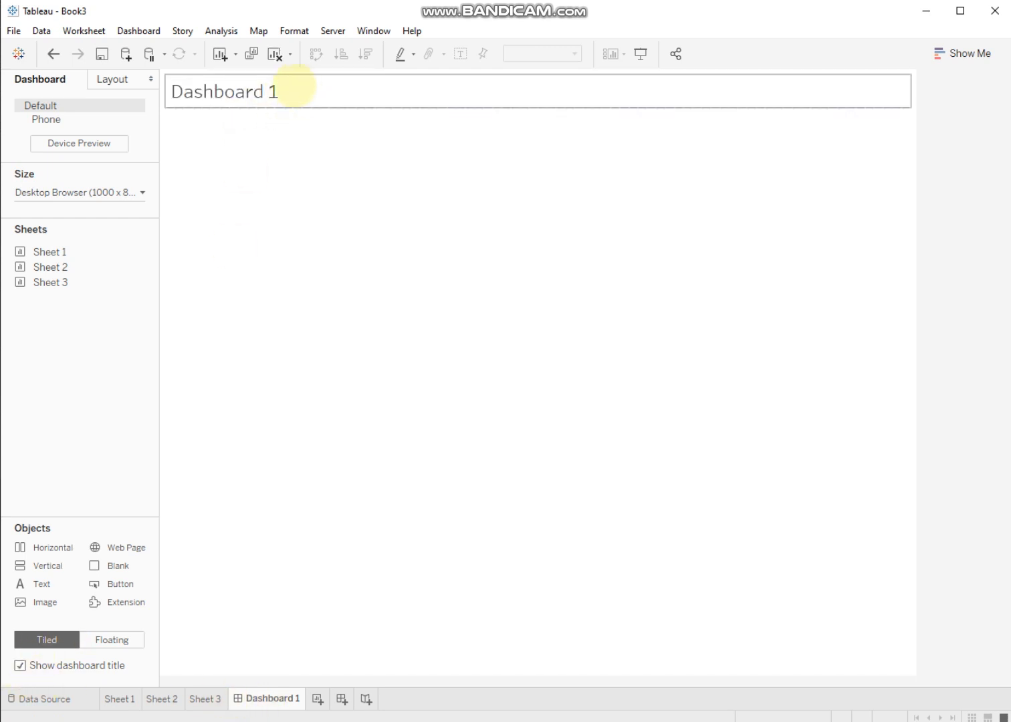
Step: Change the dashboard title to "Overall Market Analysis" in bold at font size 20
double_click(276, 91)
double_click(468, 220)
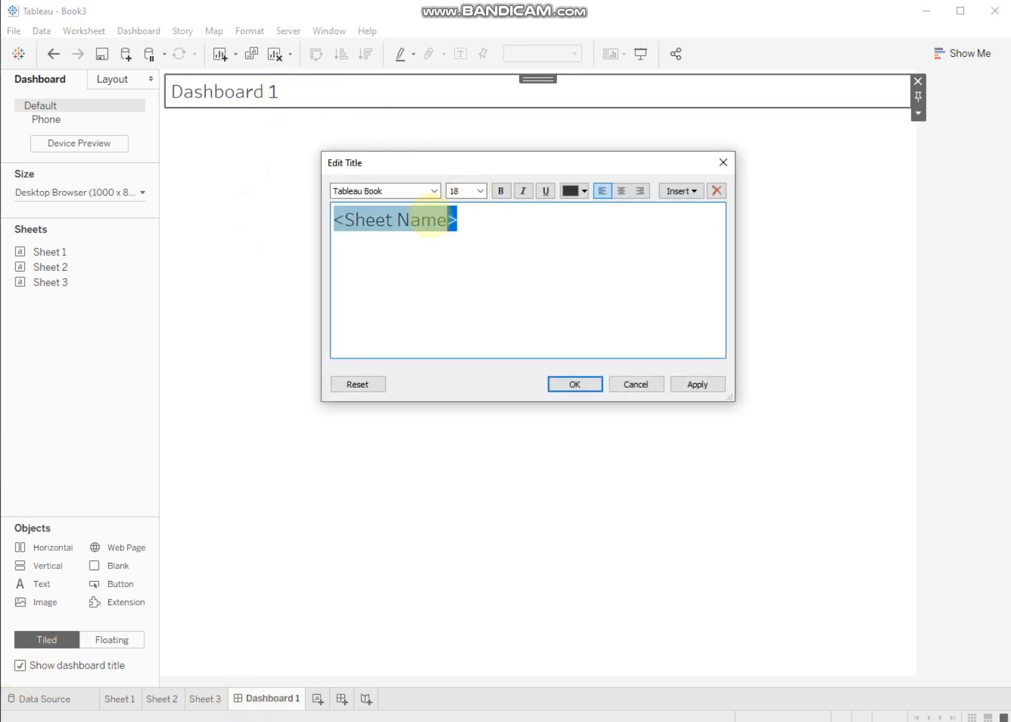
text(Ov)
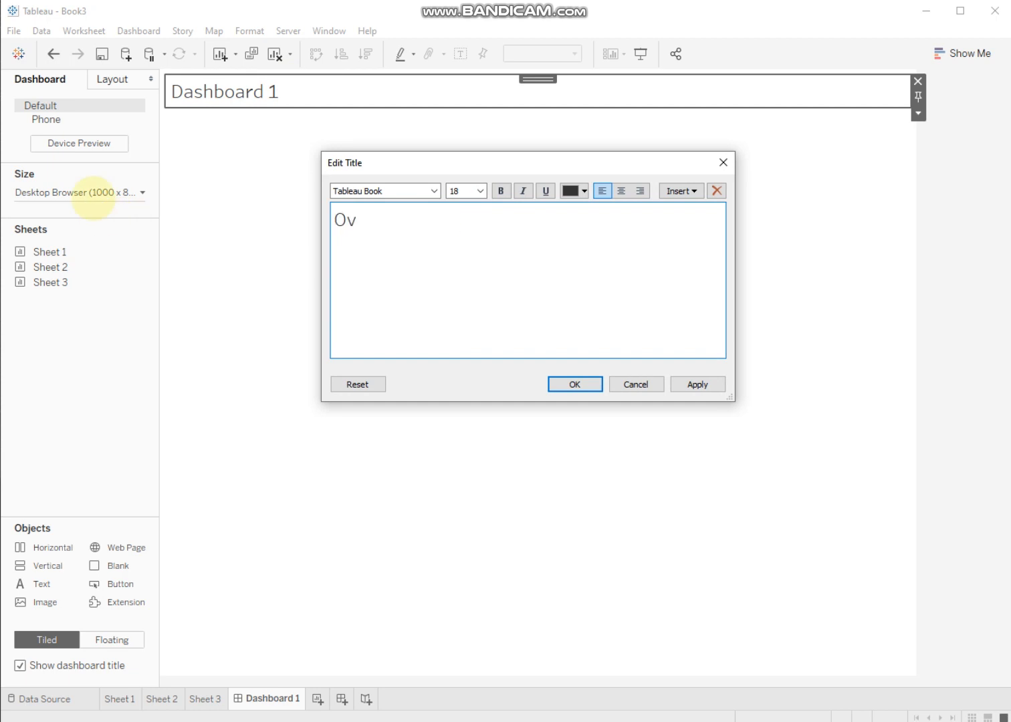
text(erall Market Analysis)
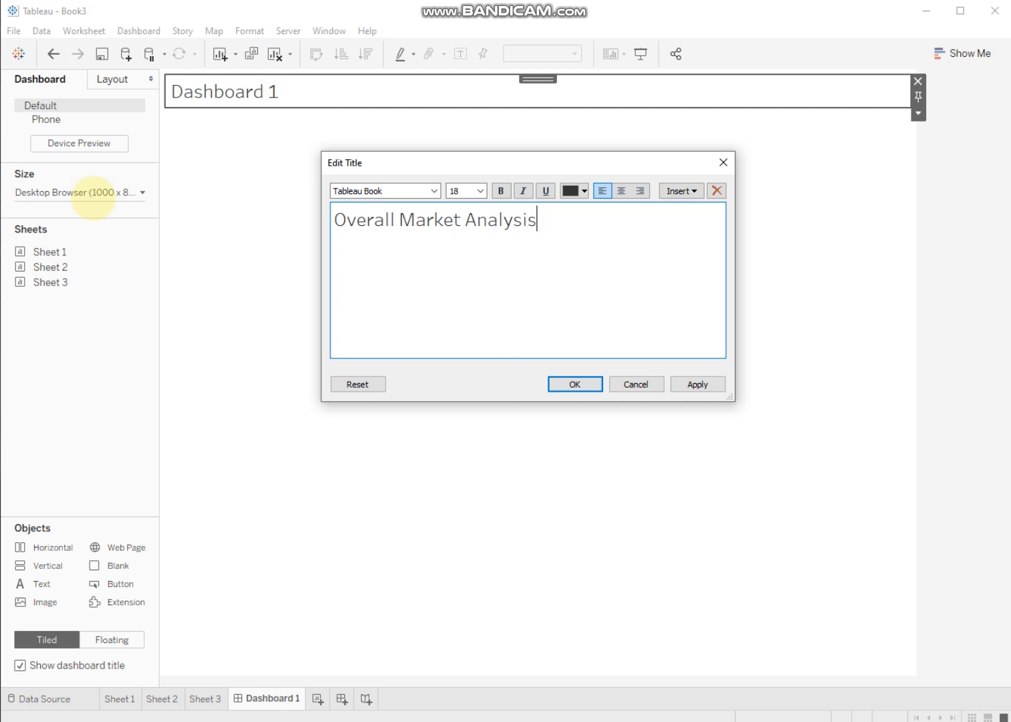
drag(535, 227, 294, 221)
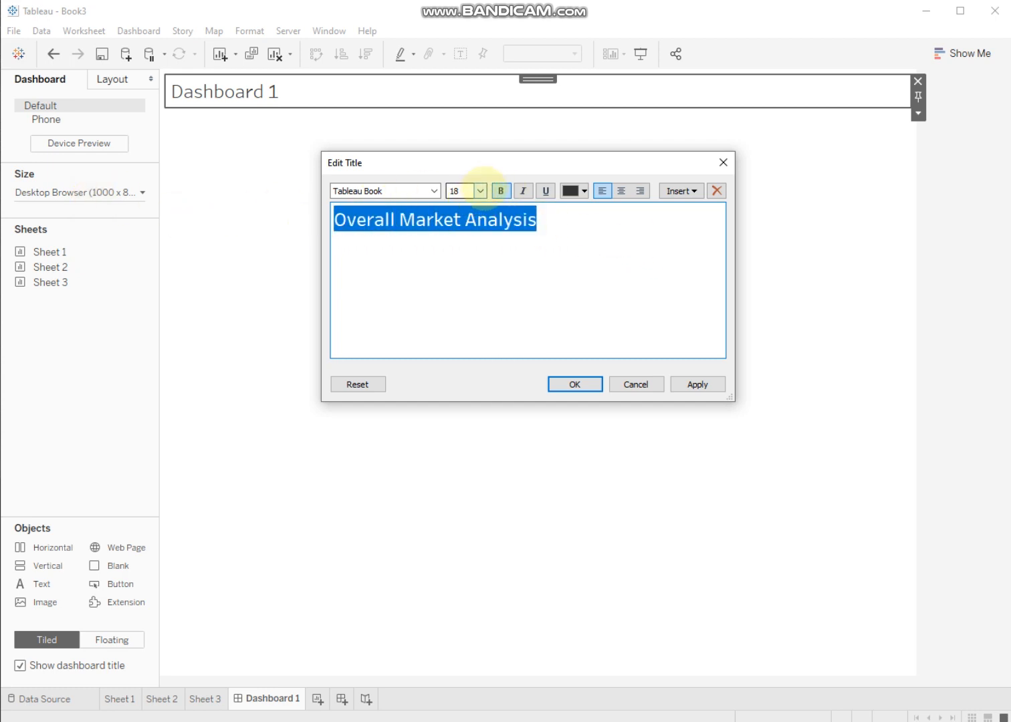
click(480, 190)
click(468, 292)
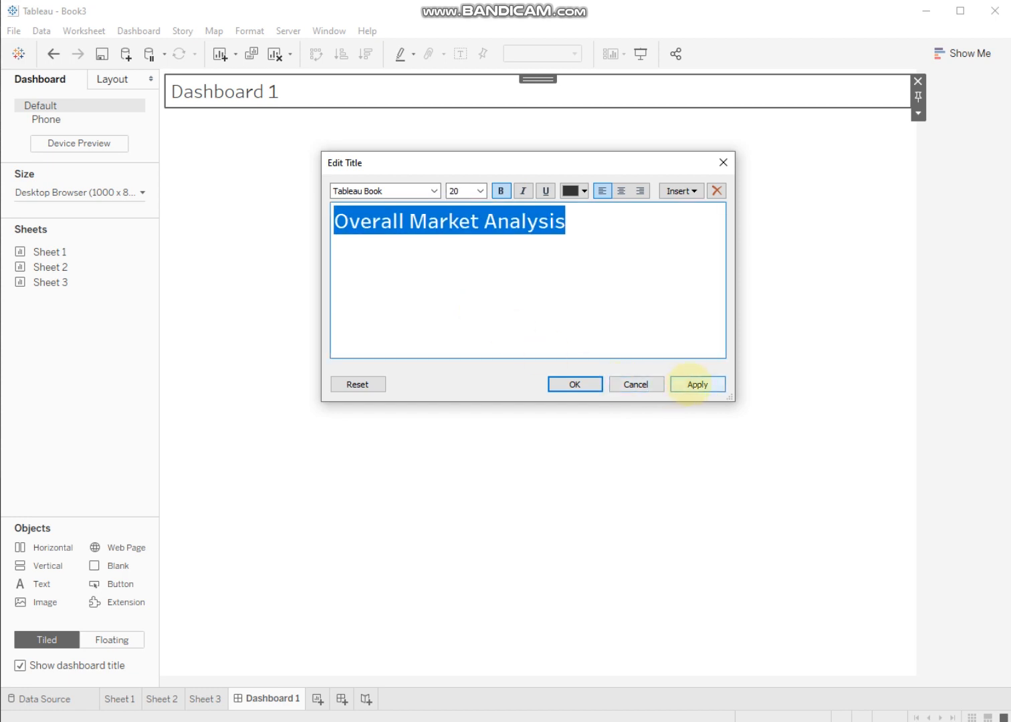
click(696, 384)
click(573, 385)
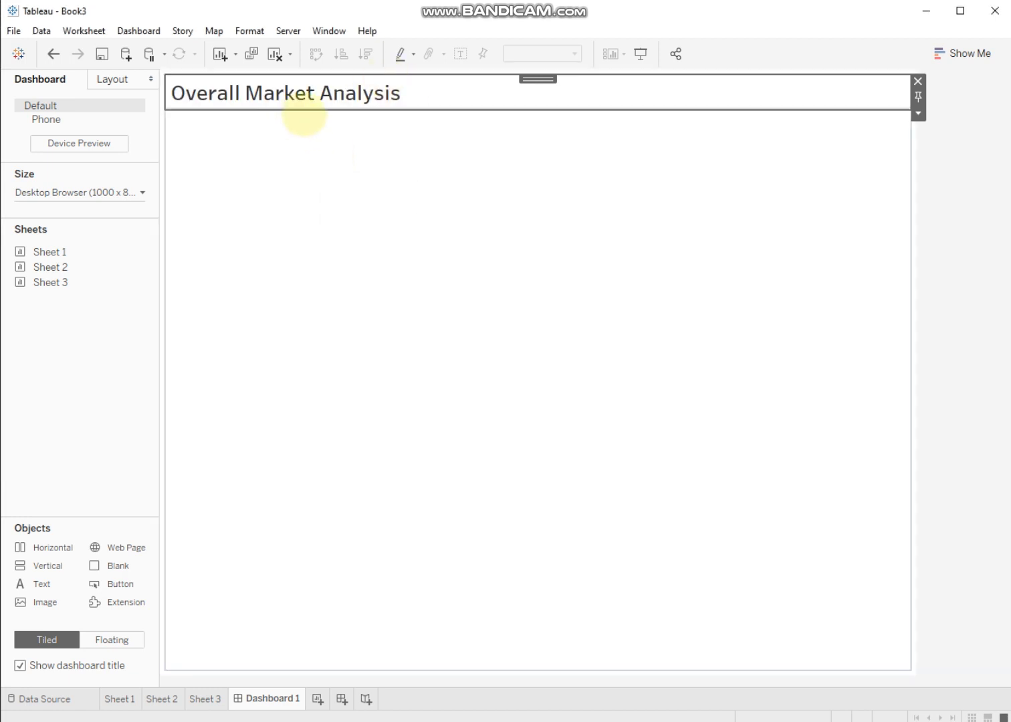
click(305, 183)
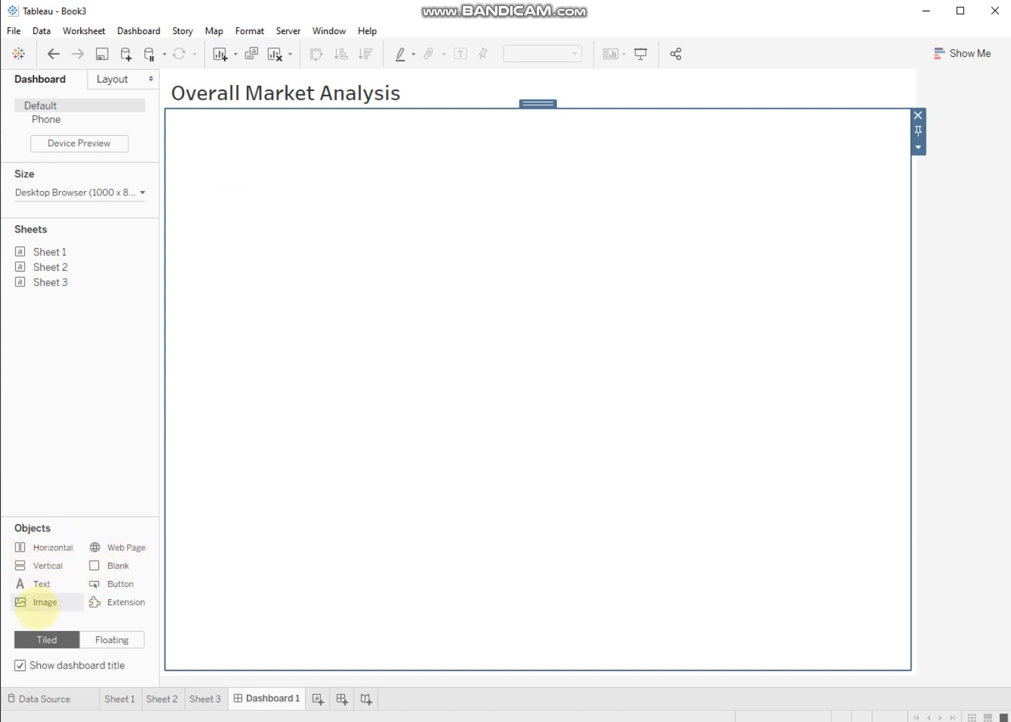
Step: Add Sheet 1 to the dashboard as a floating chart, place it just below the dashboard title and widen it
mouse_move(51, 255)
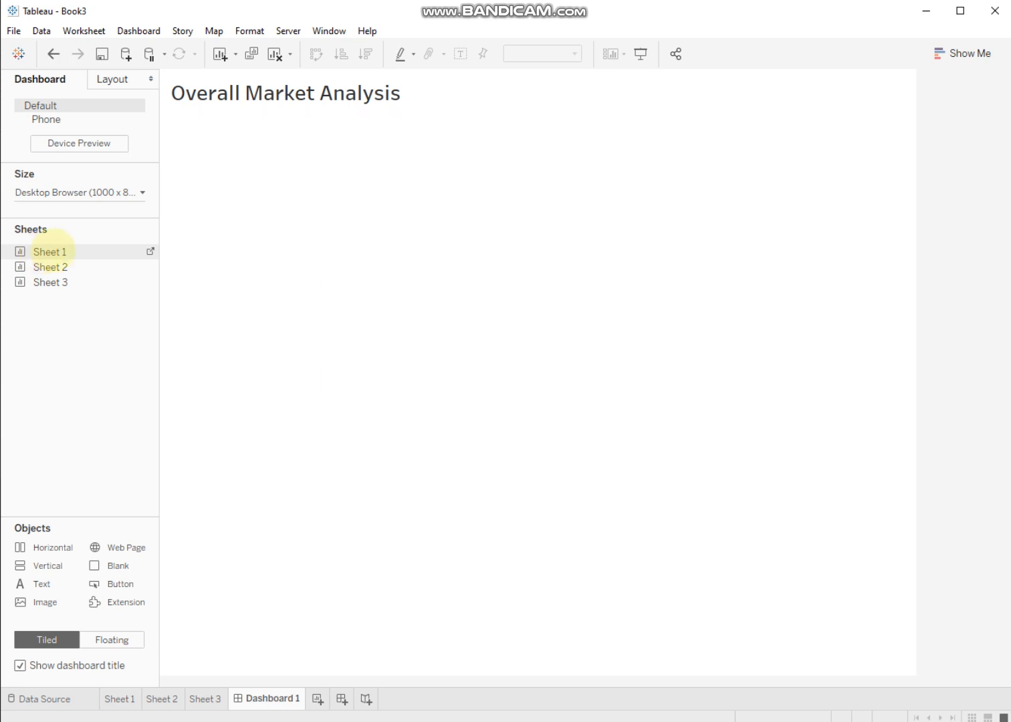
drag(108, 252, 321, 193)
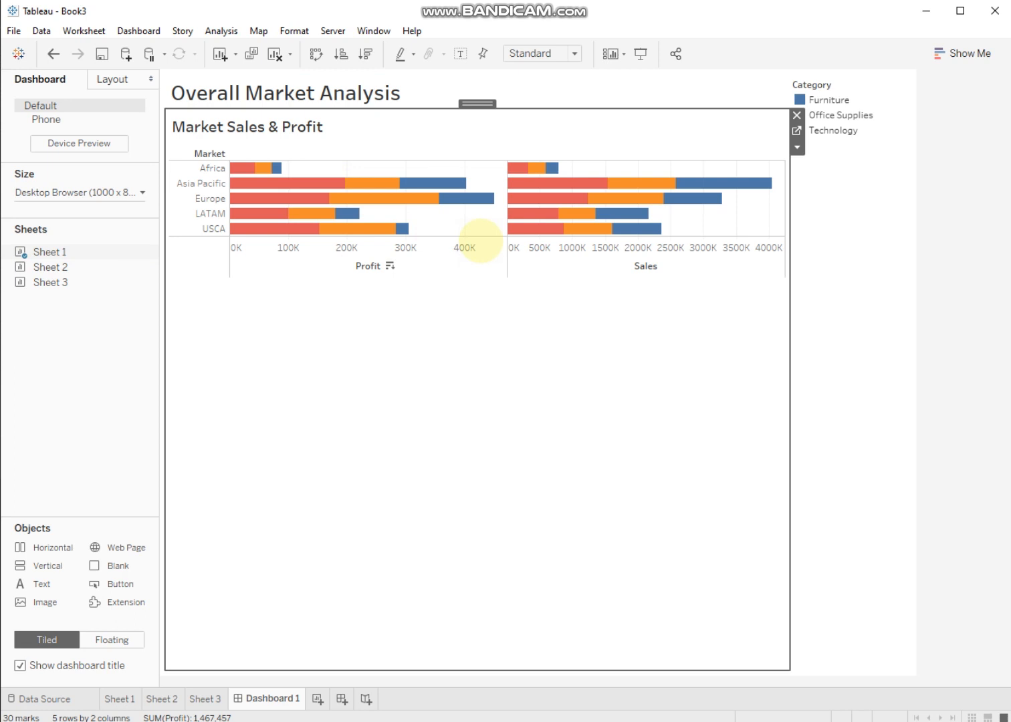
right_click(479, 103)
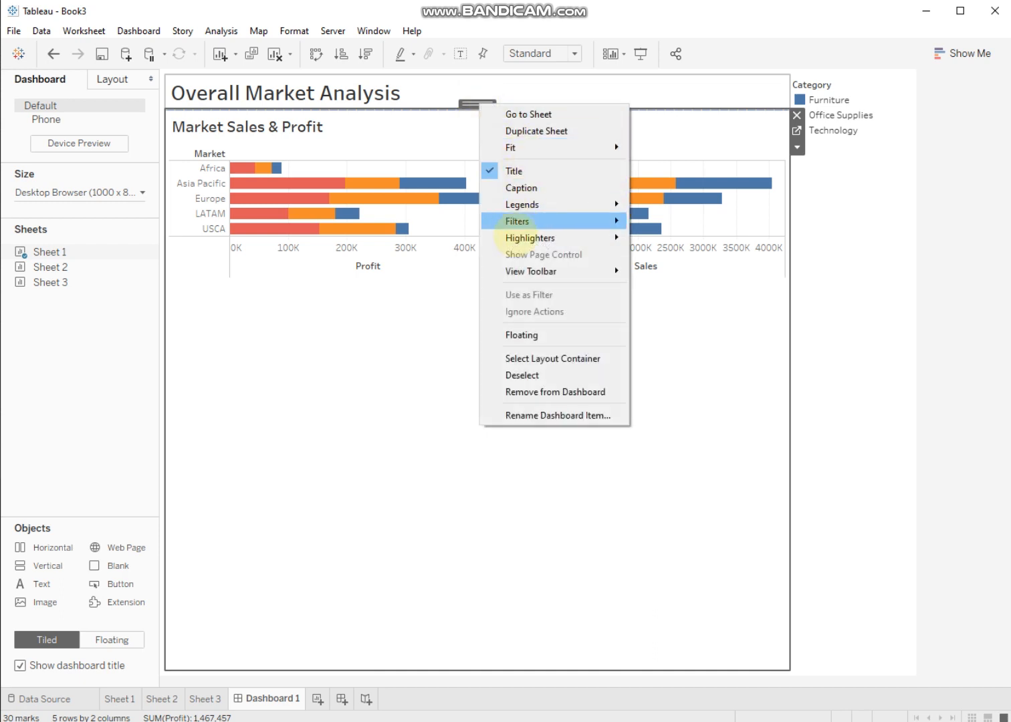
click(521, 333)
drag(308, 84, 288, 113)
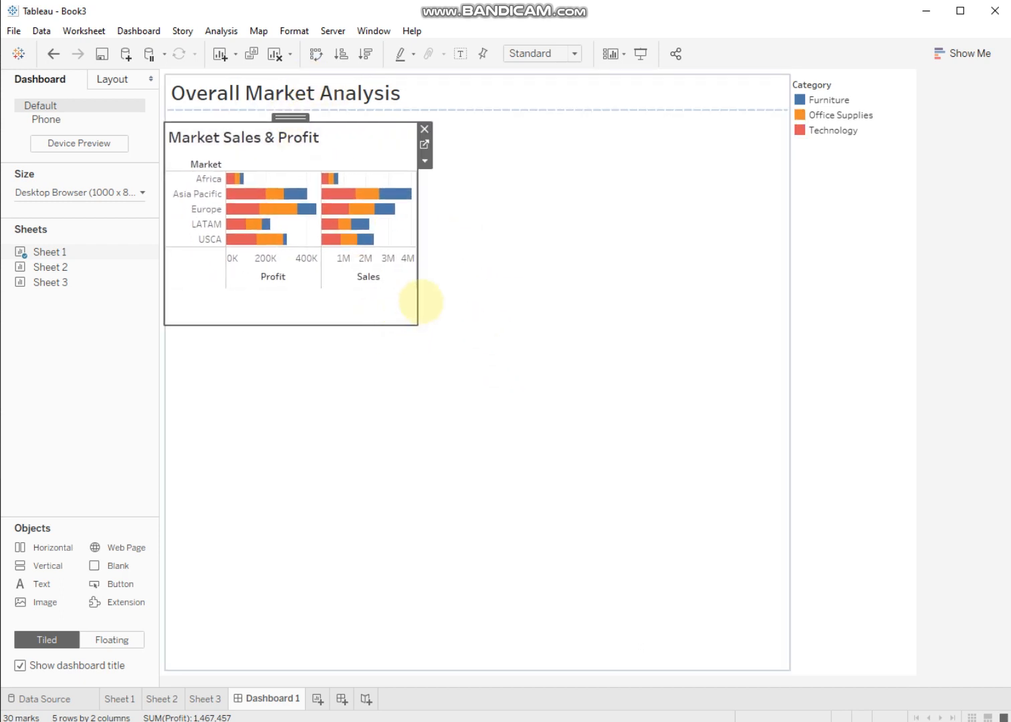
drag(419, 300, 728, 294)
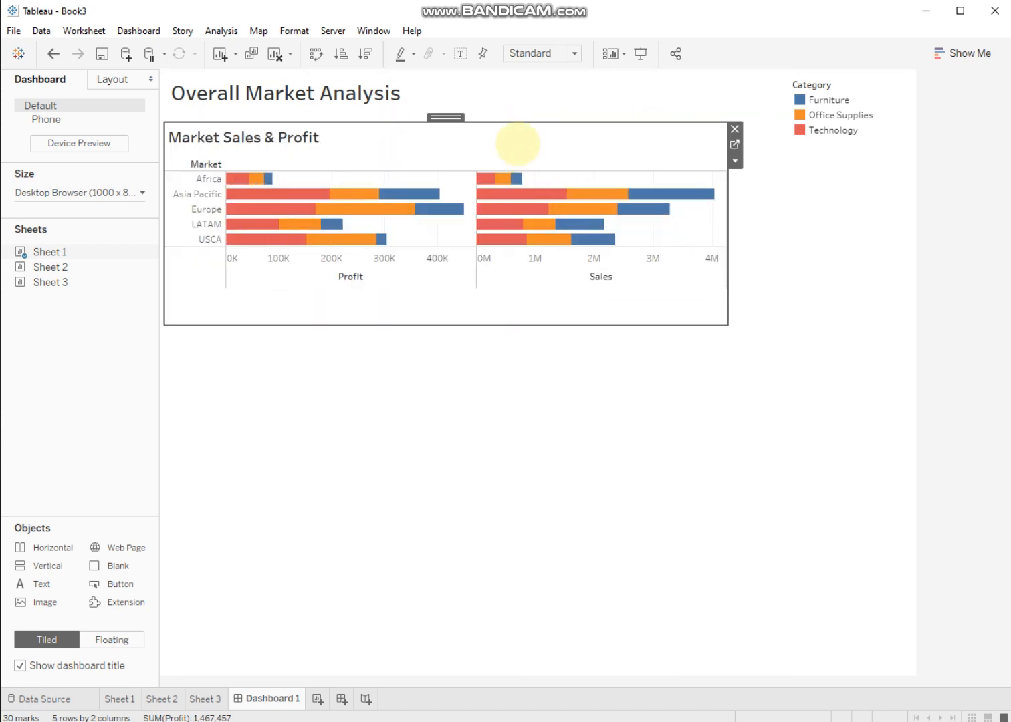
Step: Make the Category color legend floating and place it directly beside the right edge of the Market Sales & Profit chart
click(844, 79)
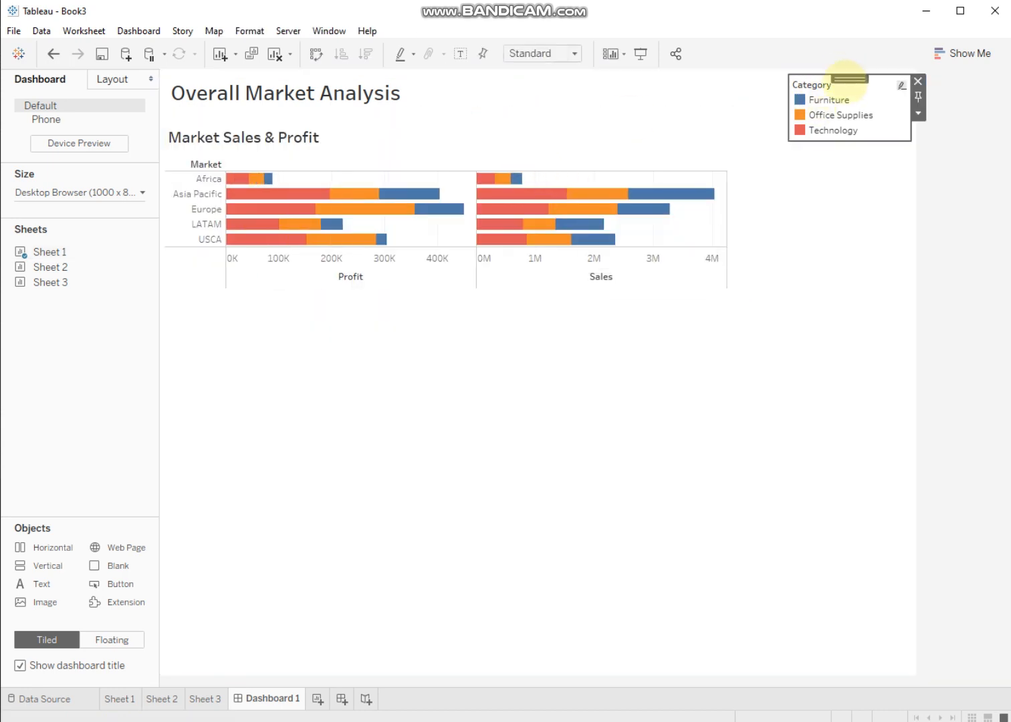
right_click(848, 79)
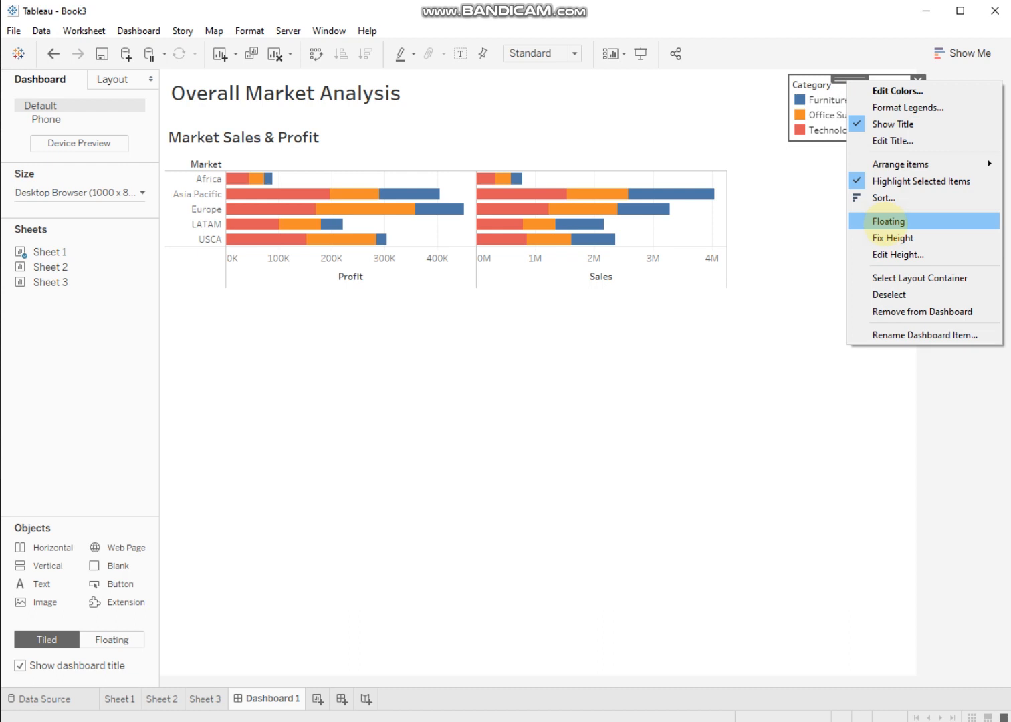
click(864, 219)
drag(824, 86, 794, 175)
Step: Shorten the floating Market Sales & Profit chart from its lower edge to trim the empty space beneath the axes
click(496, 323)
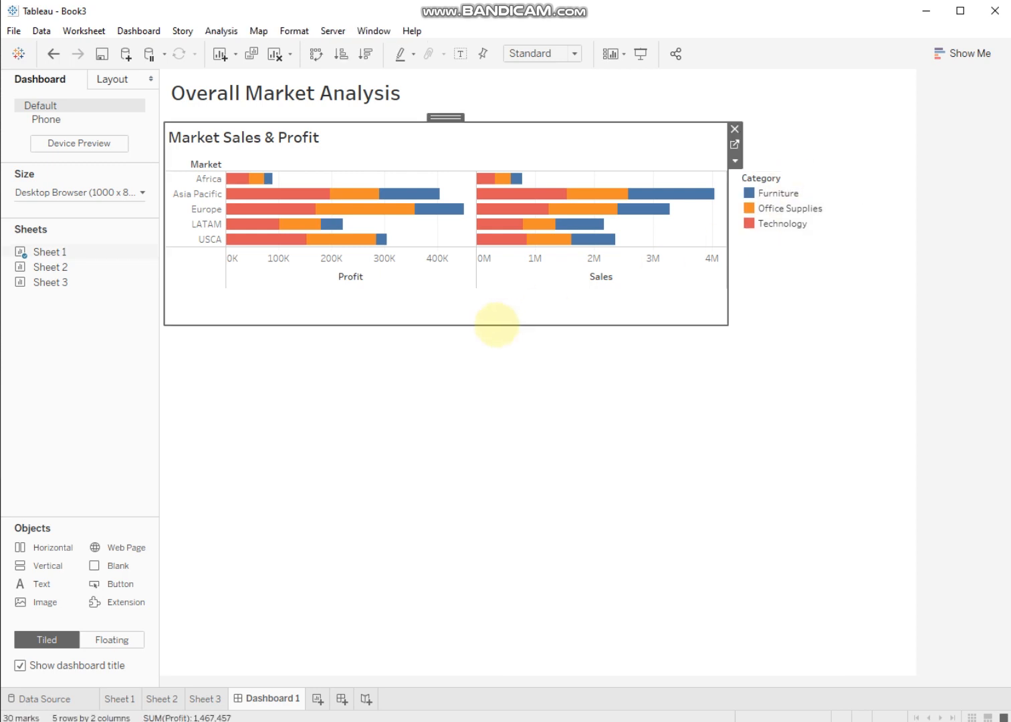
drag(459, 324, 460, 301)
click(440, 395)
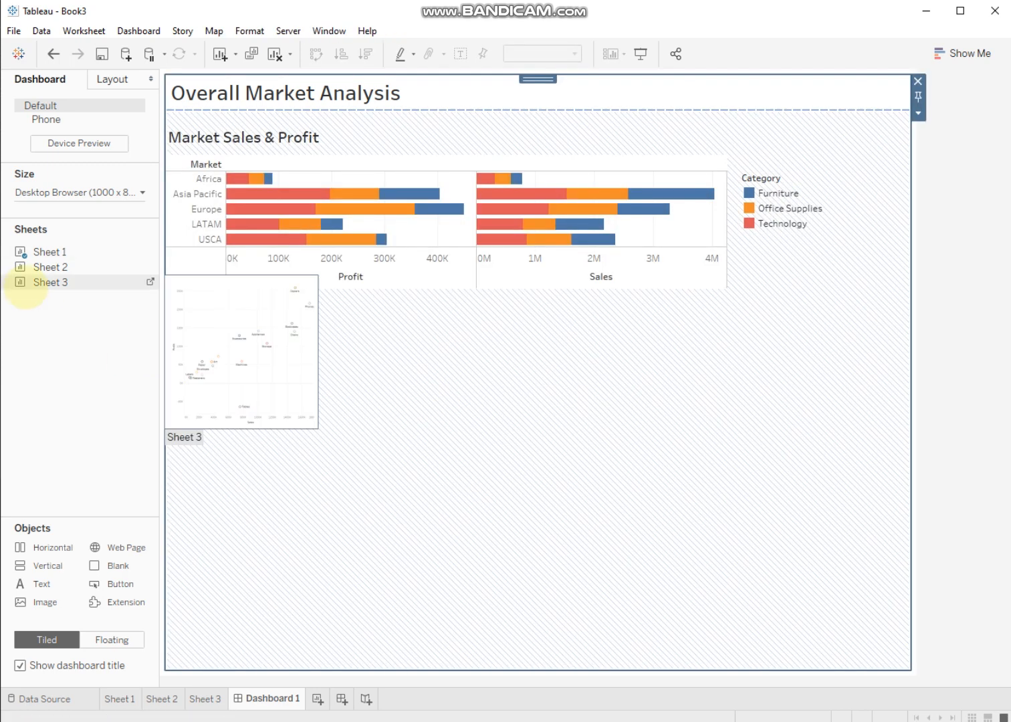
Step: Add Sheet 2 to the dashboard as a floating chart, shrink it and place it below Market Sales & Profit, aligned with that chart's left edge
drag(50, 281, 344, 391)
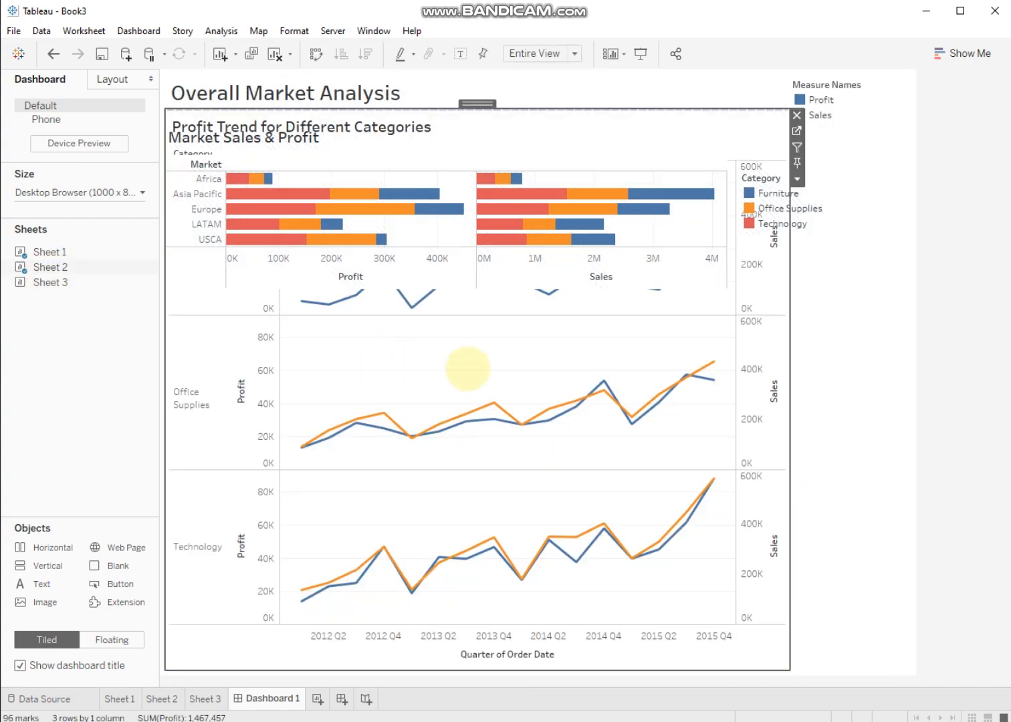
right_click(476, 104)
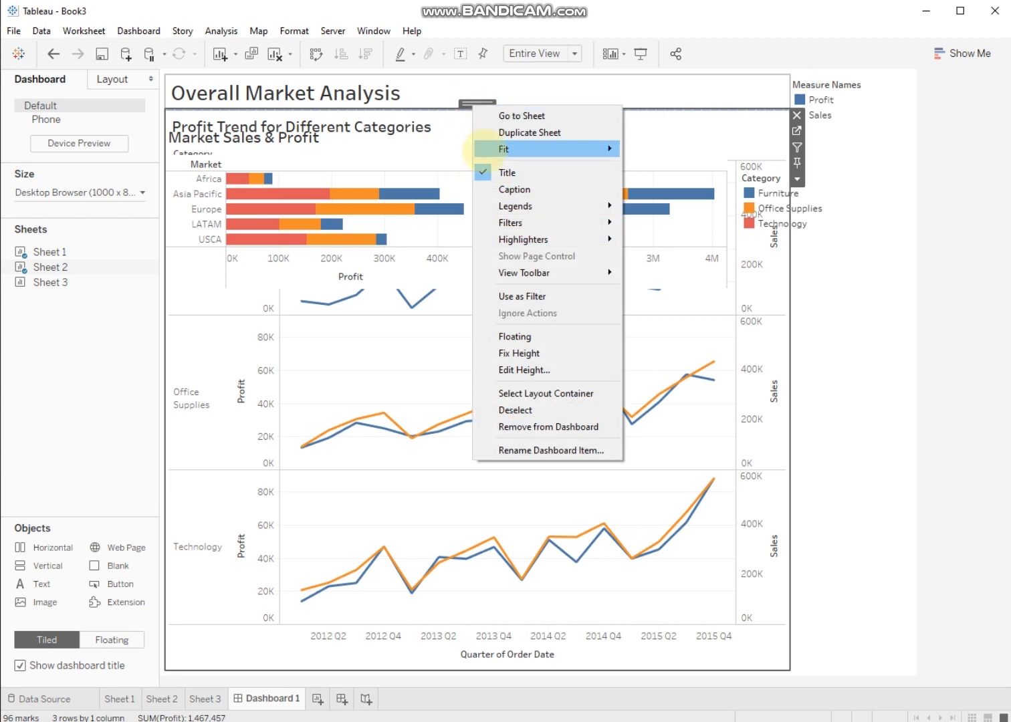
click(512, 335)
drag(311, 86, 305, 315)
mouse_move(430, 521)
mouse_down()
mouse_move(487, 629)
mouse_move(517, 652)
mouse_up()
drag(517, 492, 535, 492)
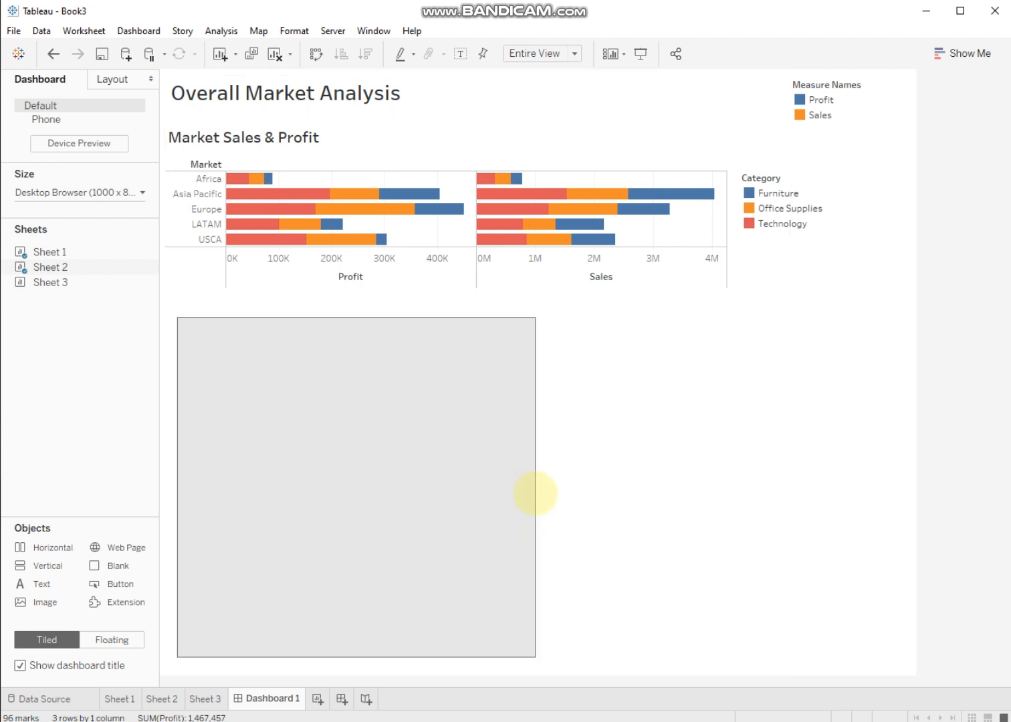
drag(354, 314, 344, 315)
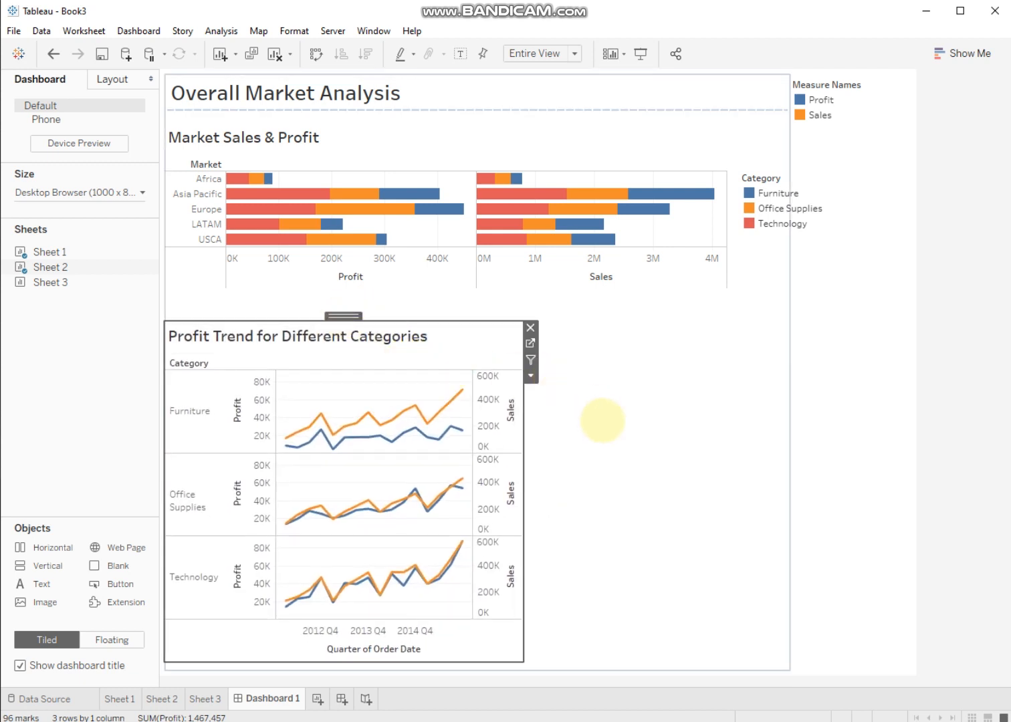
click(593, 428)
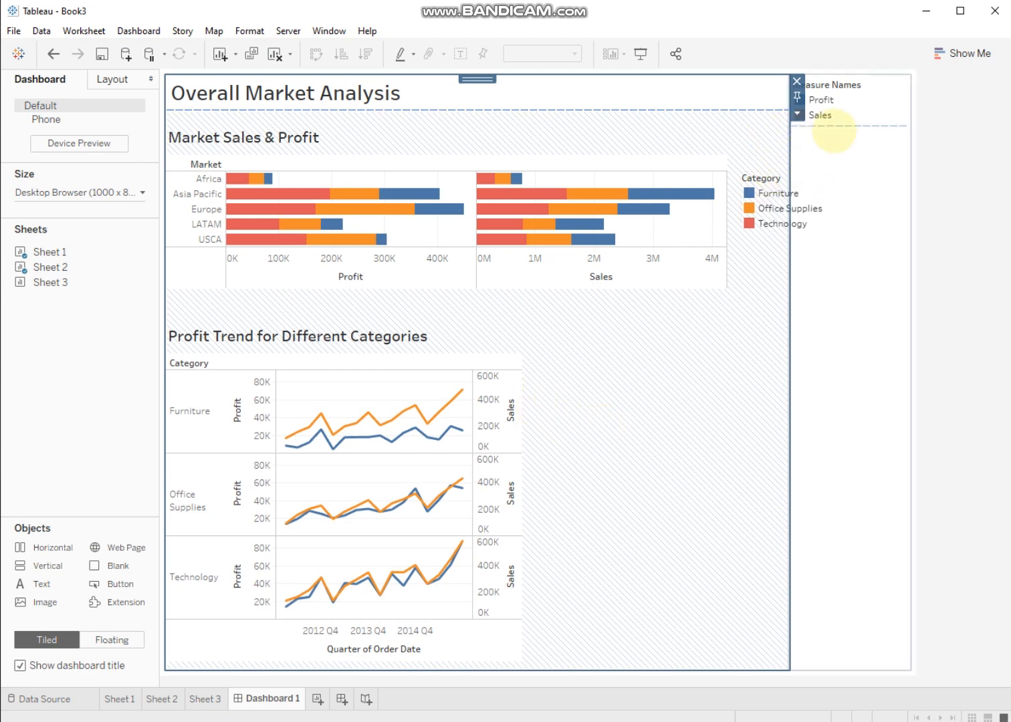
Step: Make the Measure Names color legend floating and place it directly beside the Profit Trend for Different Categories title
click(835, 95)
right_click(850, 77)
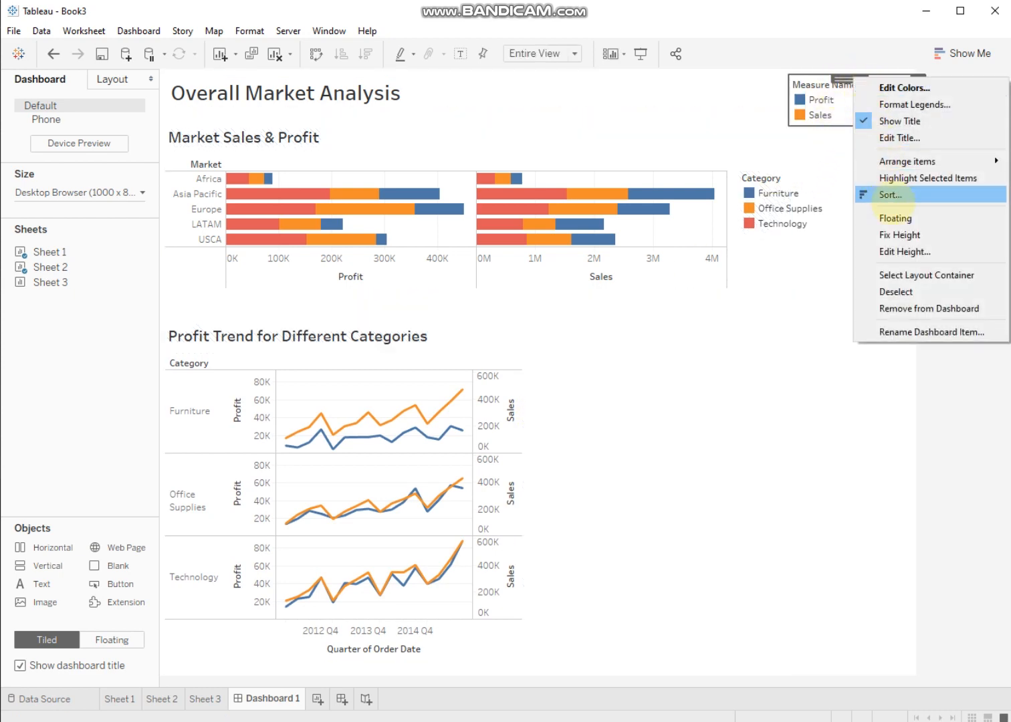
click(882, 218)
drag(823, 88, 508, 314)
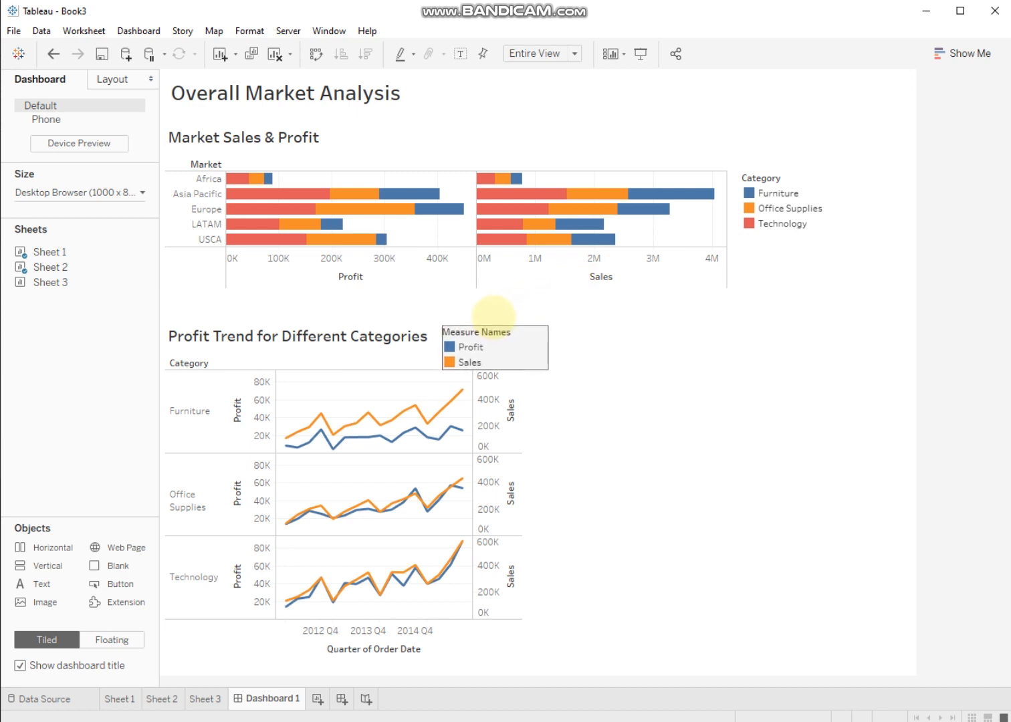
click(654, 449)
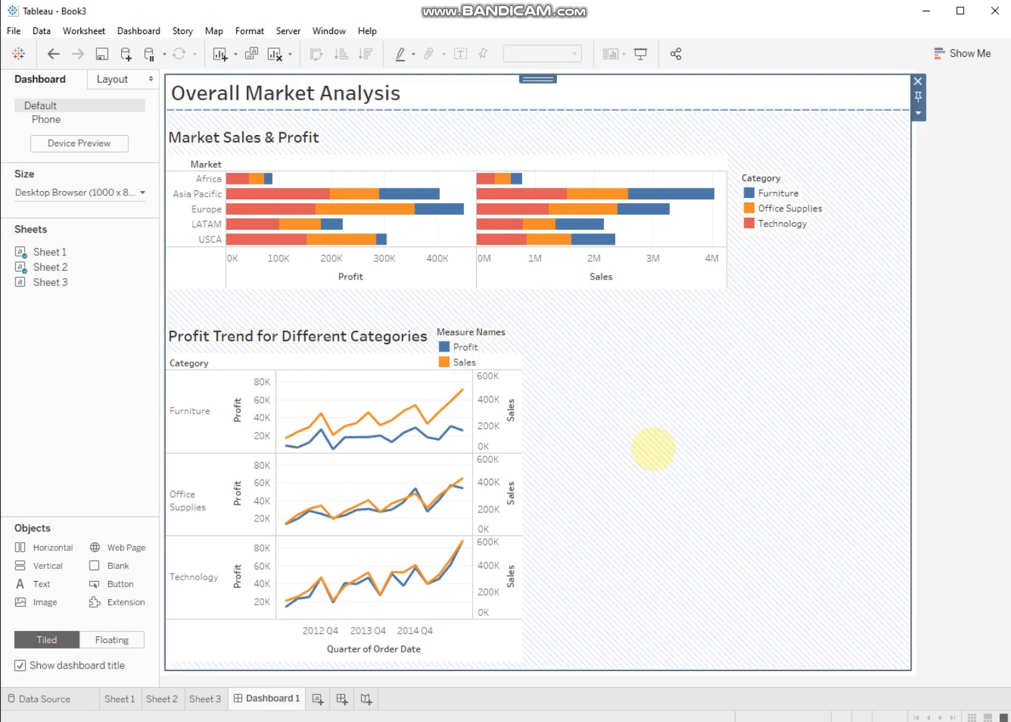
Step: Add Sheet 3 to the dashboard as a floating chart, shrink it and place it in the empty space beside the profit trend chart
click(57, 284)
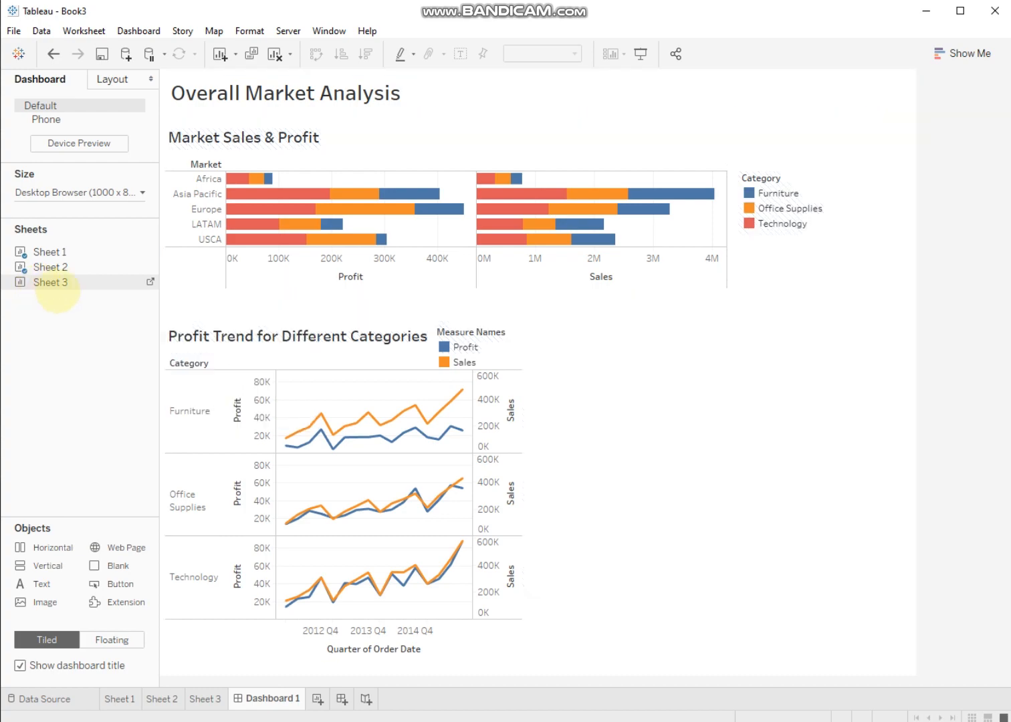
drag(455, 361, 627, 371)
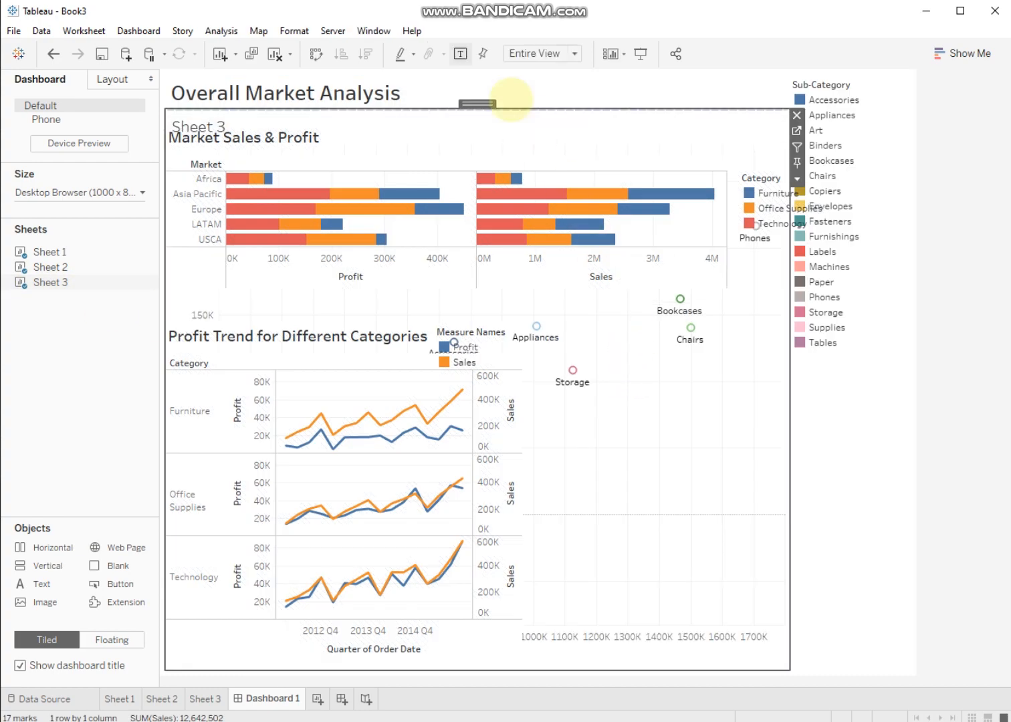
right_click(472, 103)
click(504, 332)
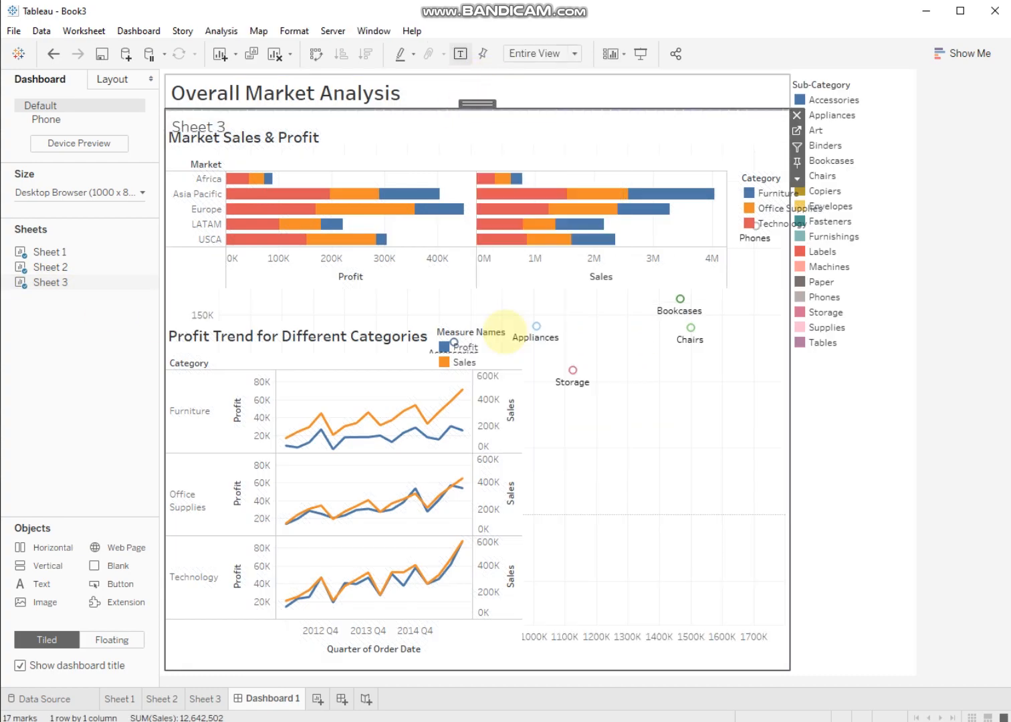
drag(255, 86, 657, 344)
drag(790, 562, 880, 637)
mouse_move(700, 356)
mouse_down()
mouse_move(688, 344)
mouse_move(692, 368)
mouse_move(696, 356)
mouse_up()
Step: Make the Sub-Category color legend floating and remove it from the dashboard
click(885, 169)
click(832, 115)
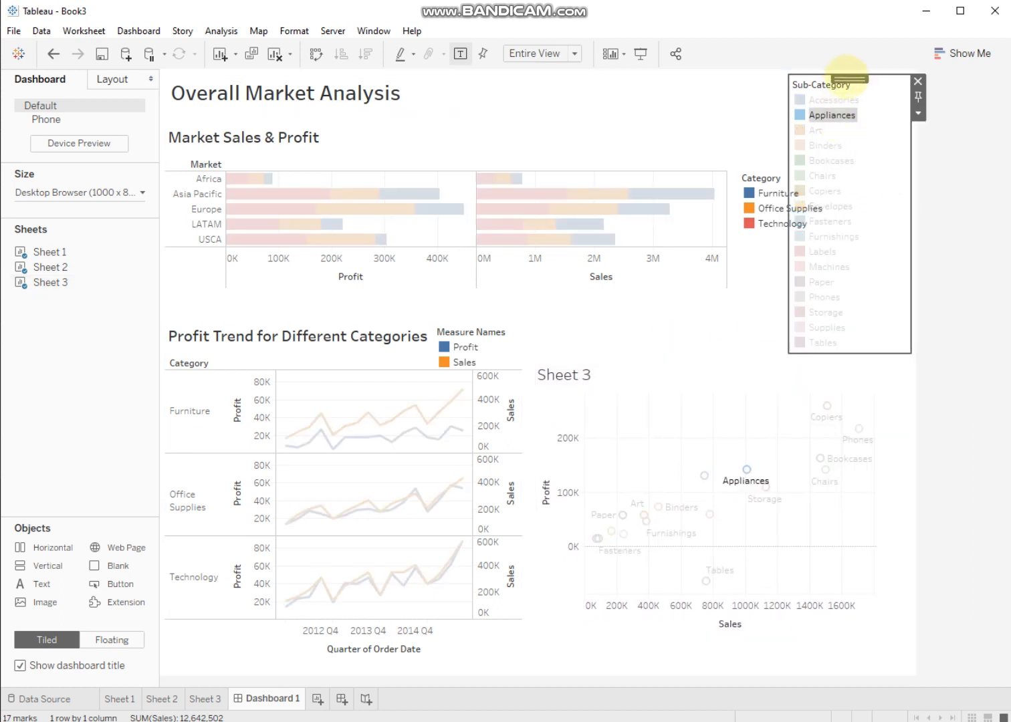
right_click(846, 75)
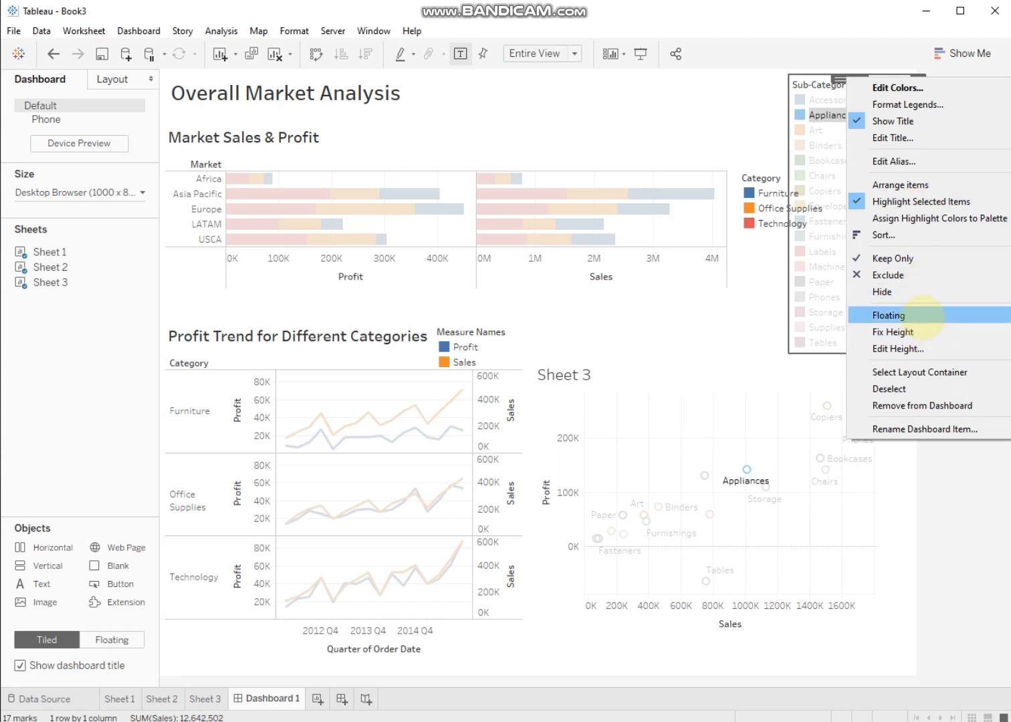
click(890, 315)
click(886, 112)
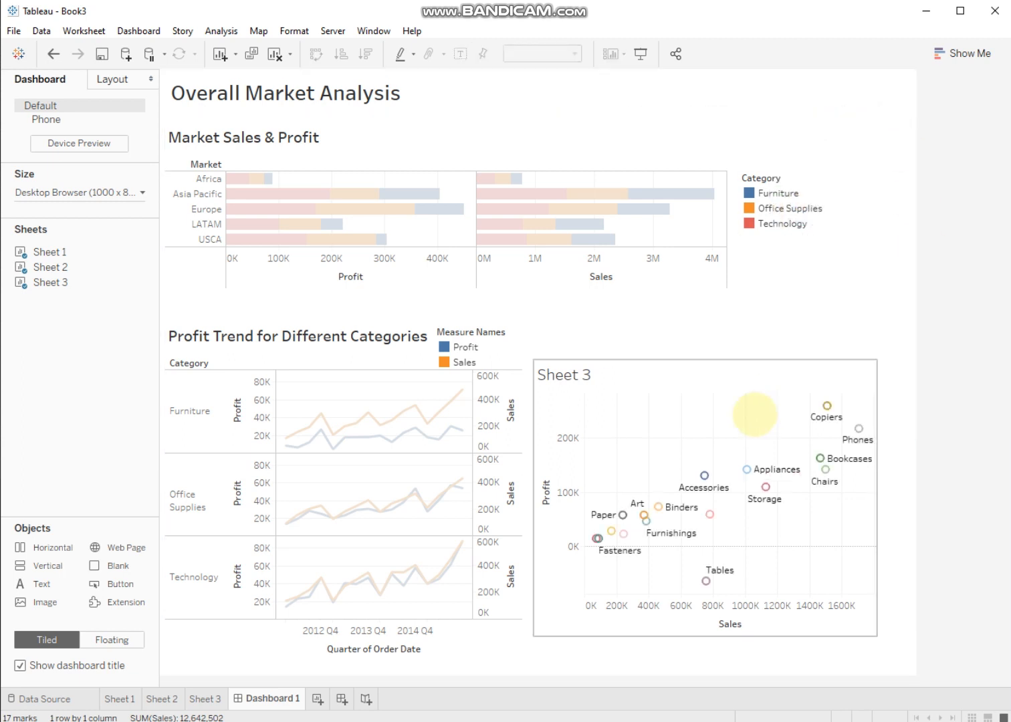
Step: Nudge the floating Sheet 3 scatter plot slightly up and farther away from the profit trend chart
click(676, 372)
drag(695, 354, 703, 343)
click(738, 302)
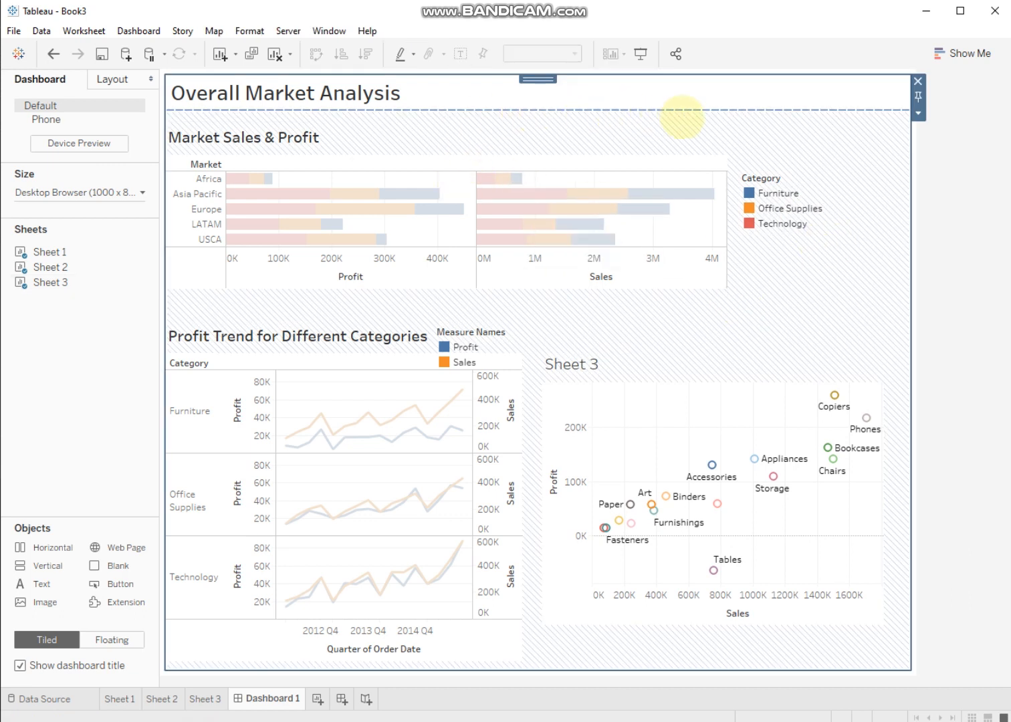
Step: Highlight Furniture and Office Supplies in turn from the Category legend to compare them across the charts, and clear the highlight
click(706, 233)
click(779, 222)
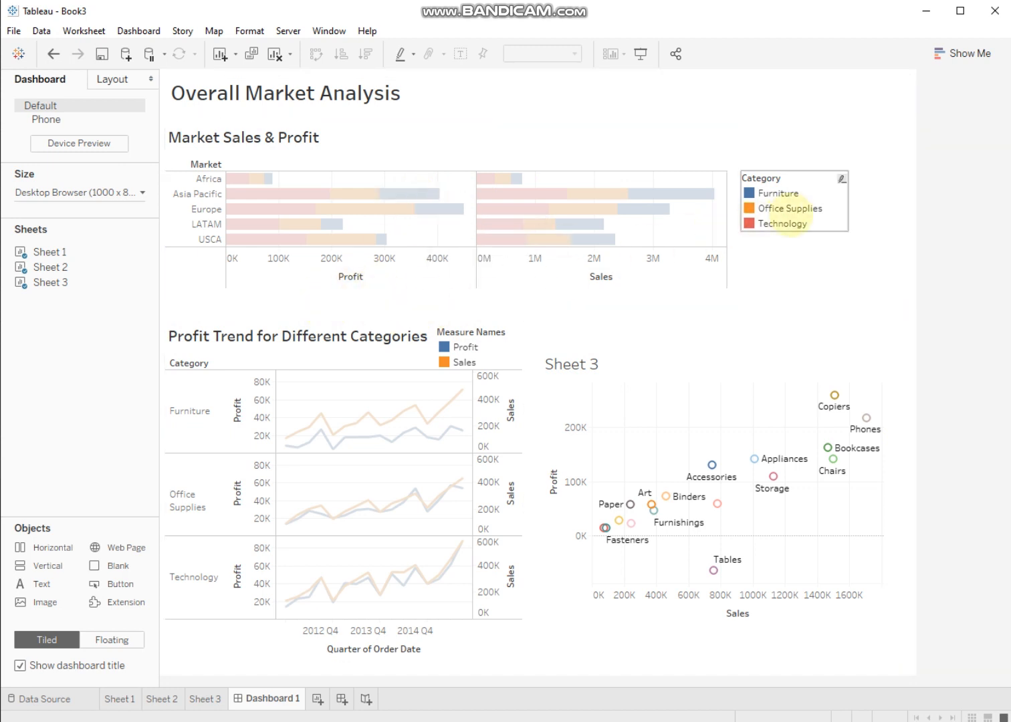
click(778, 193)
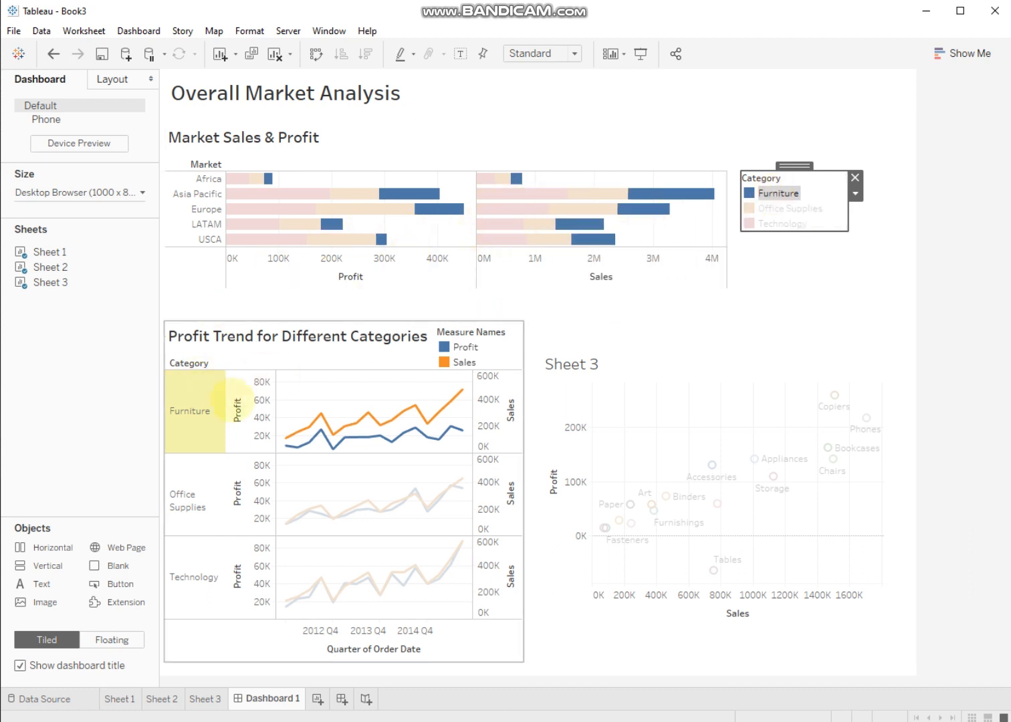
click(779, 209)
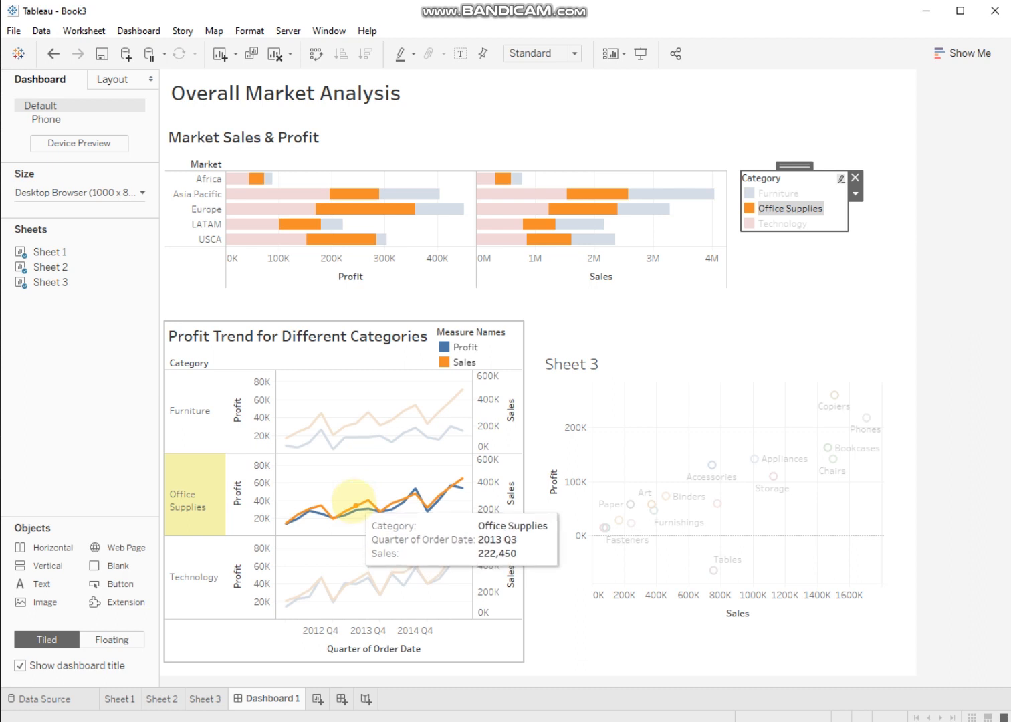
click(768, 306)
click(953, 283)
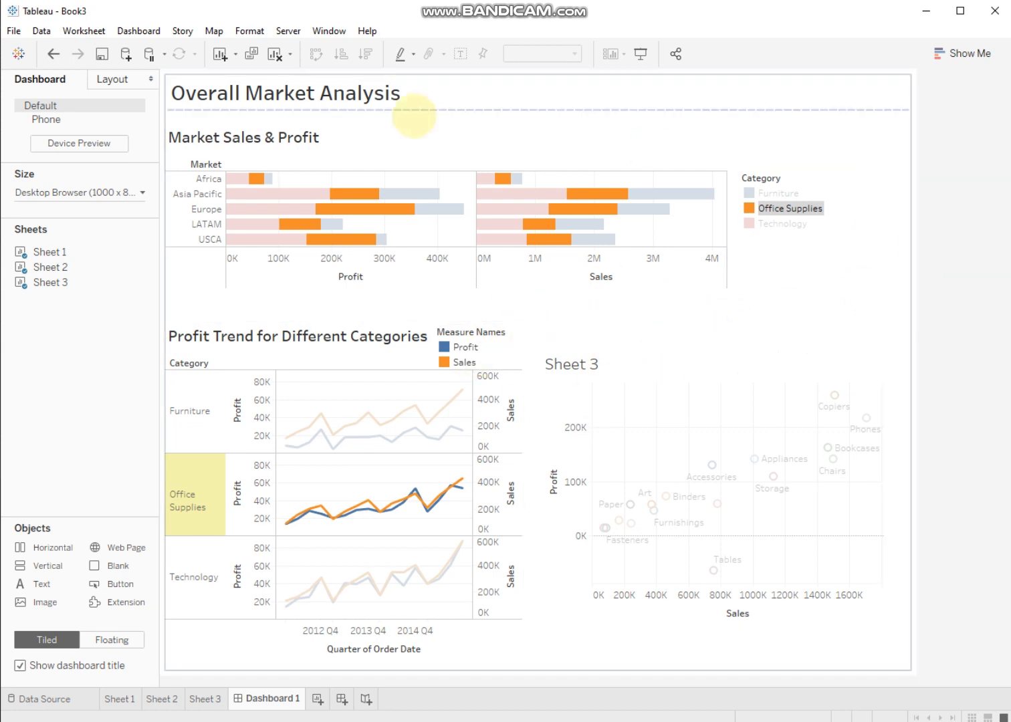
click(773, 208)
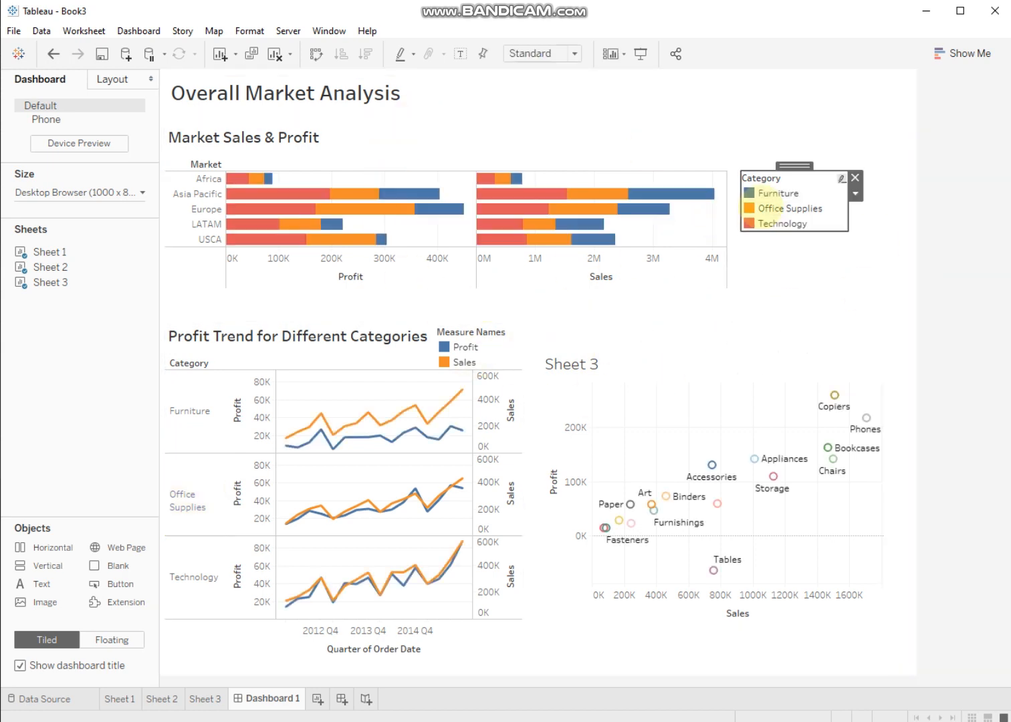